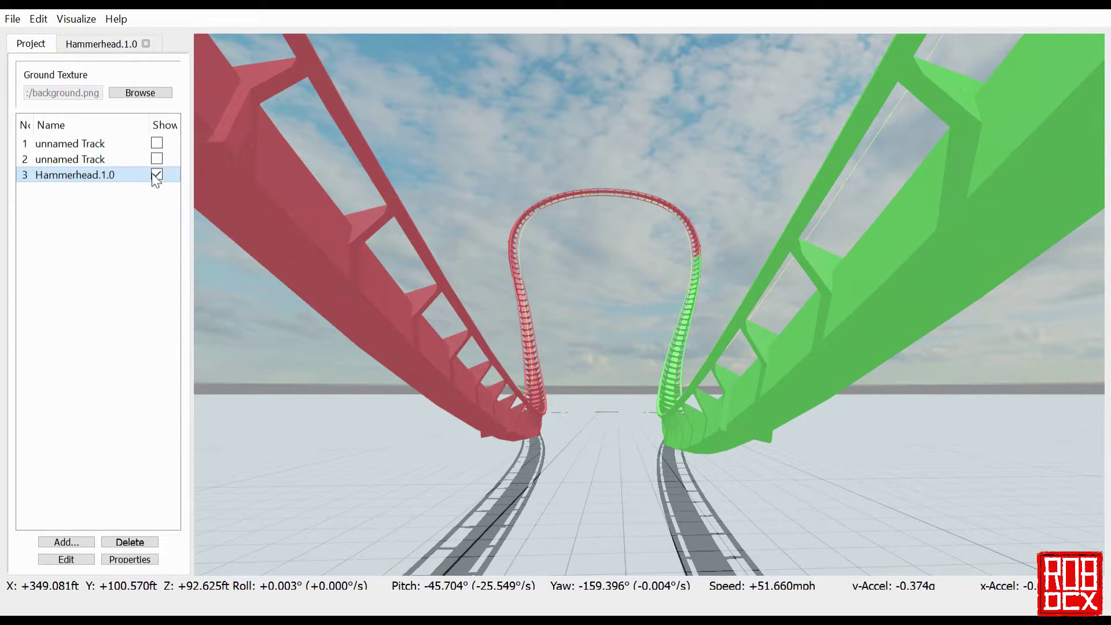
Step: Hide Hammerhead.1.0 and show only the first unnamed track to view its turnaround from the front
left_click(156, 174)
left_click(159, 143)
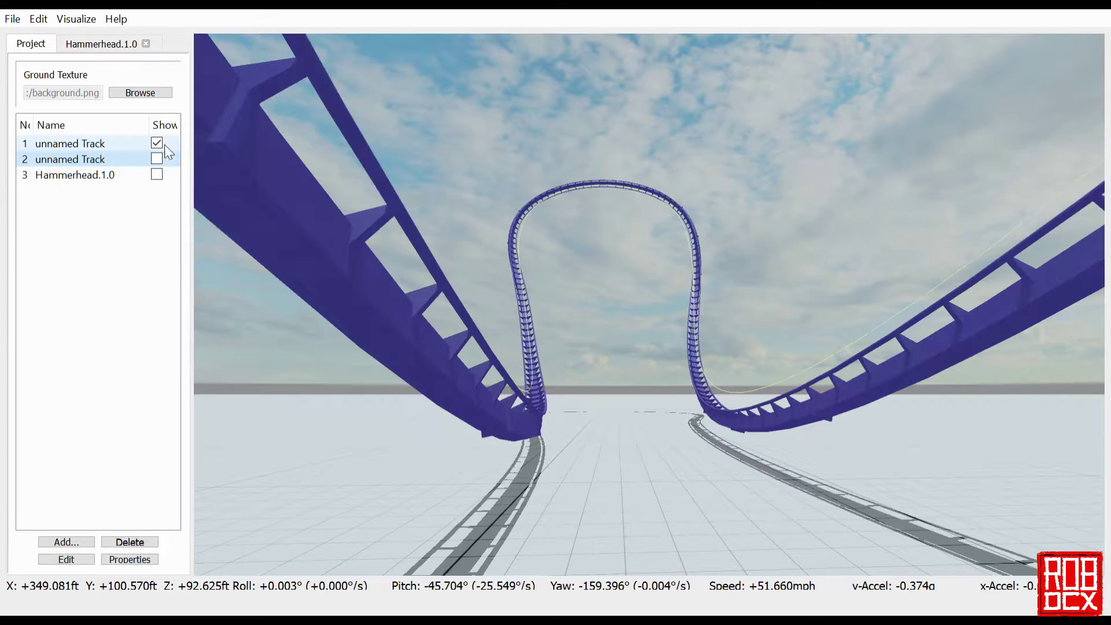
left_click(661, 338)
key("d")
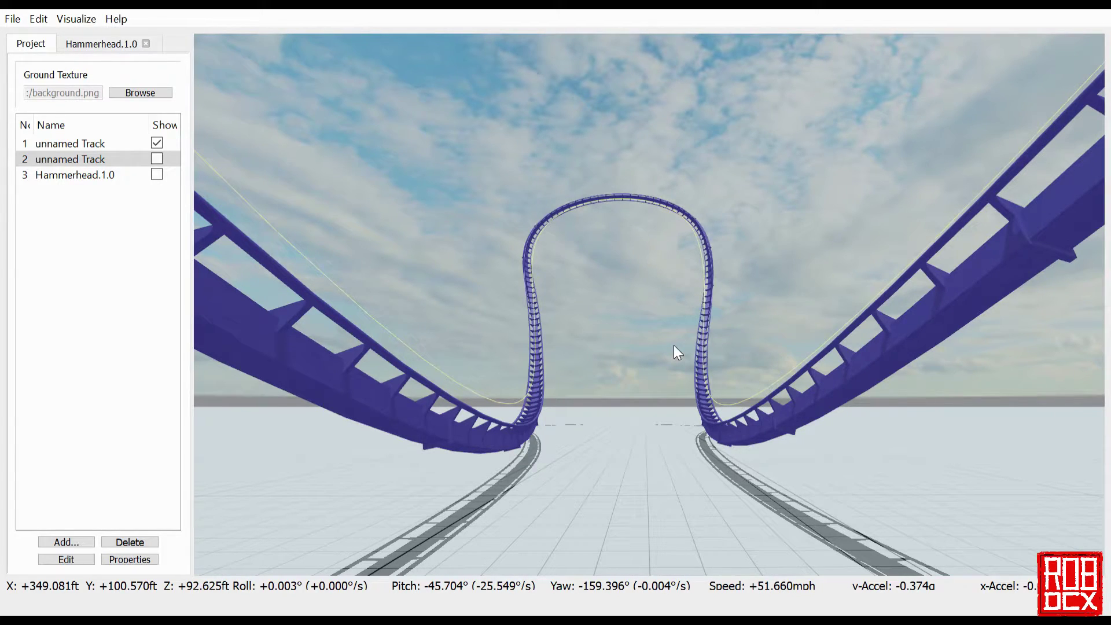
Step: Display the second unnamed track alone, then switch back to Hammerhead.1.0 to compare the two turnaround shapes
left_click(157, 141)
left_click(157, 158)
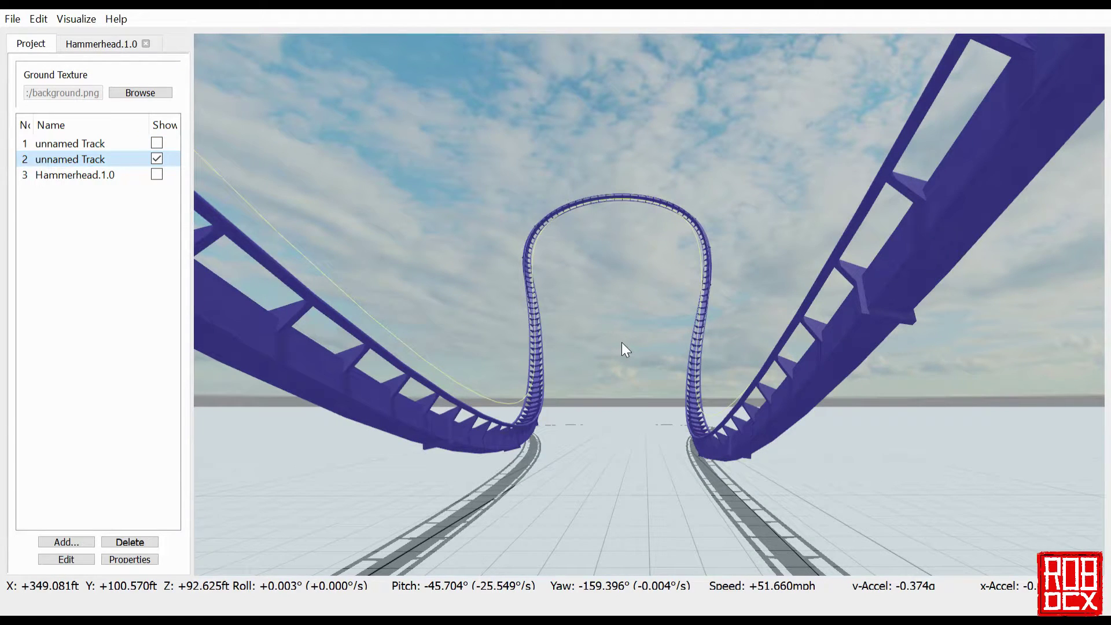
left_click(157, 158)
left_click(157, 173)
left_click(304, 234)
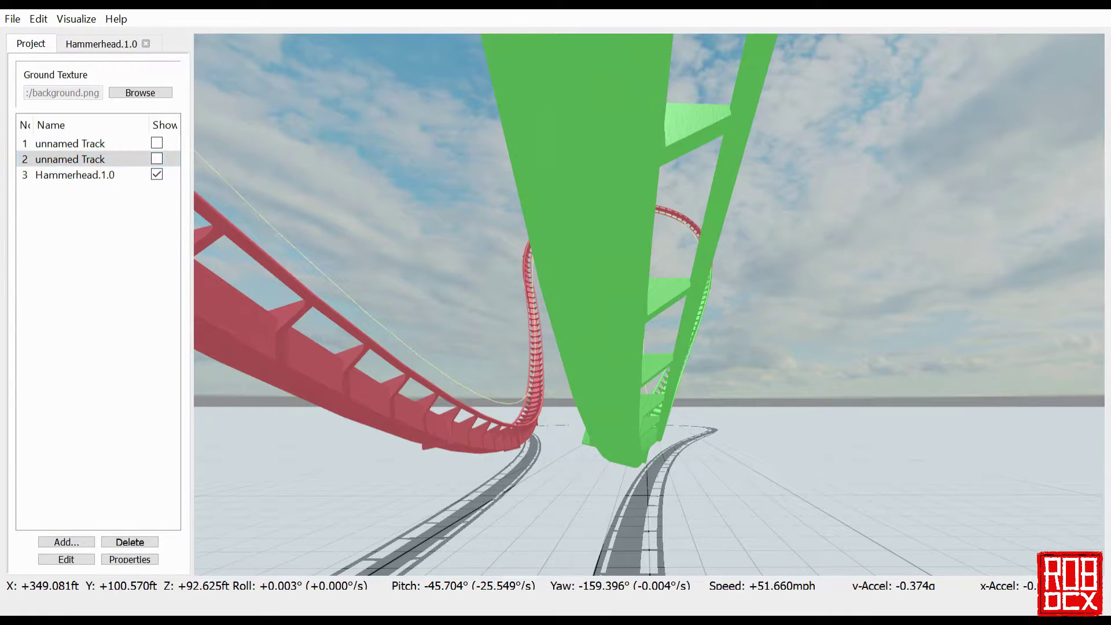
key("a")
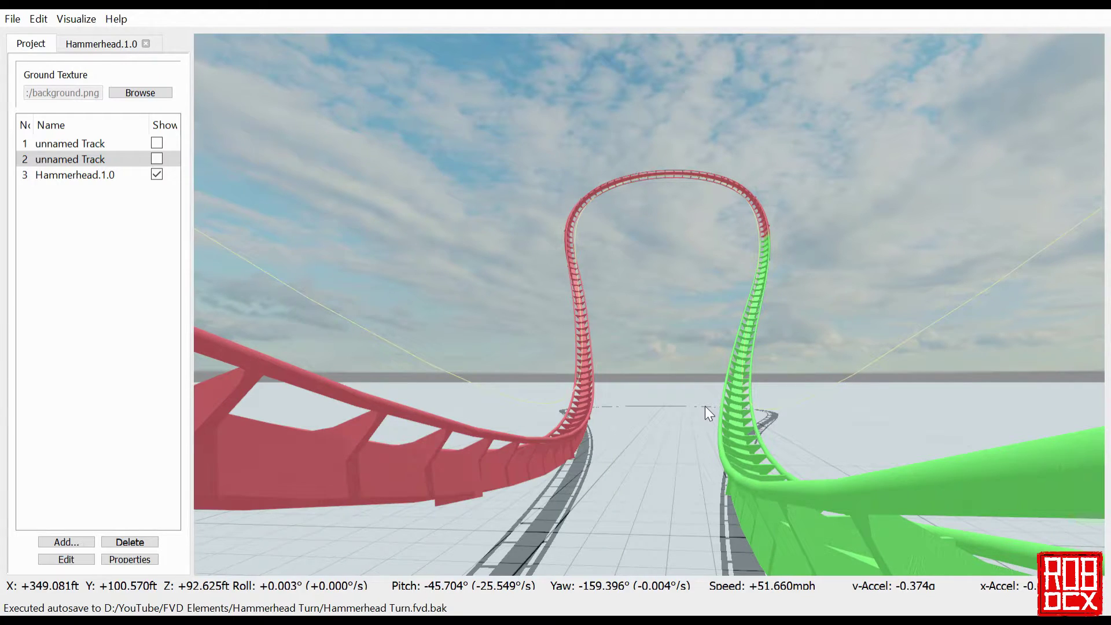
Step: Examine the Hammerhead.1.0 layout from both sides, including the drop, the turnaround and the exit hill
left_click_drag(705, 405, 1080, 365)
key("s")
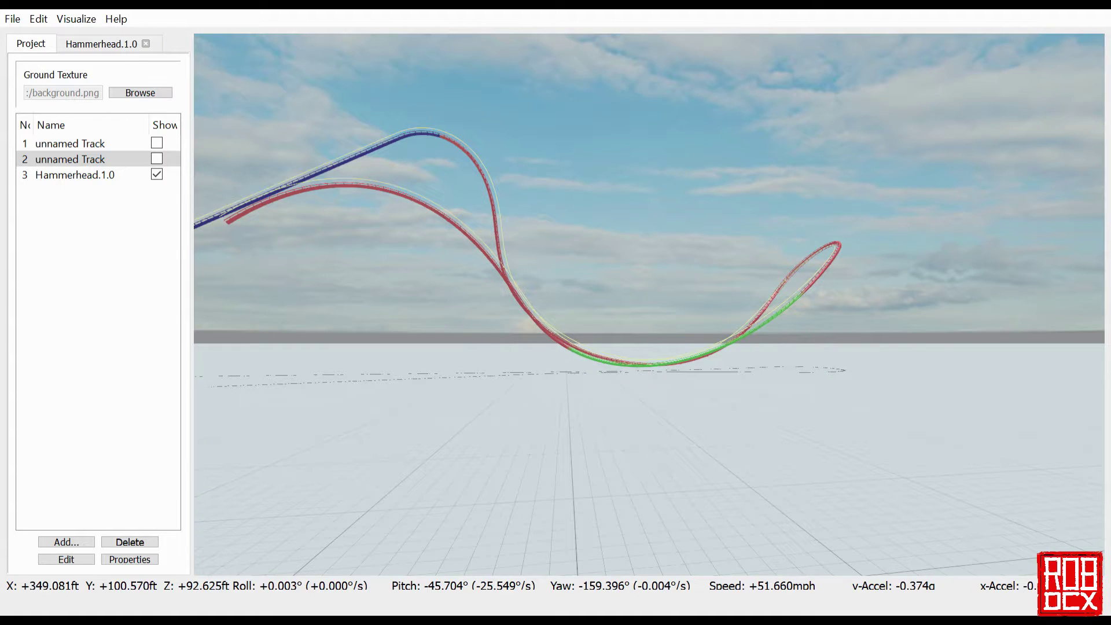
right_click_drag(649, 304, 522, 282)
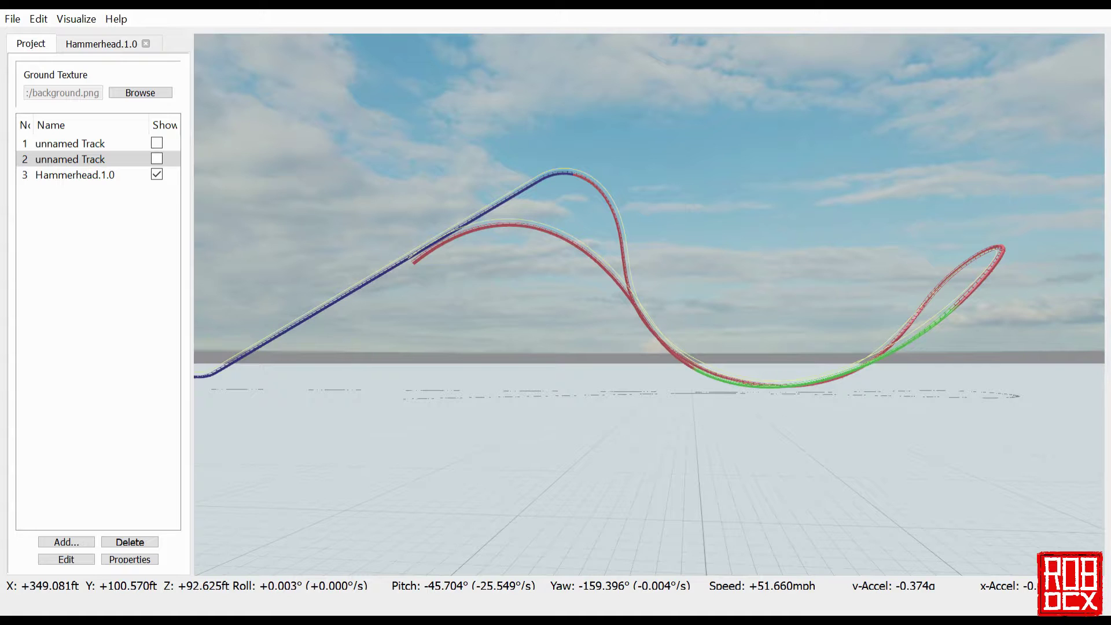
left_click(128, 180)
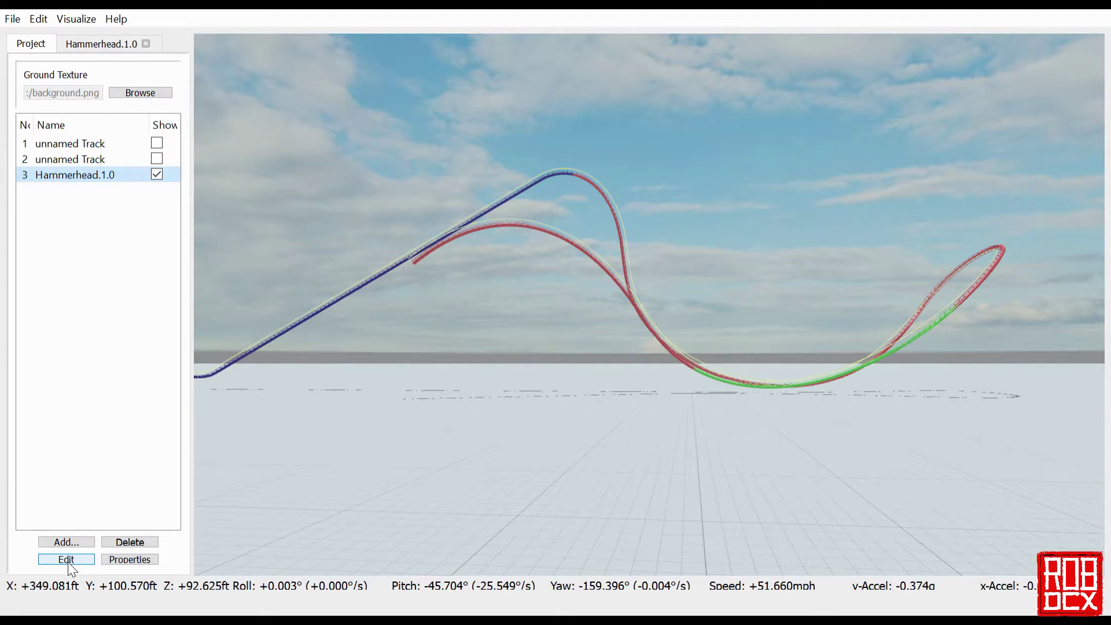
left_click(94, 564)
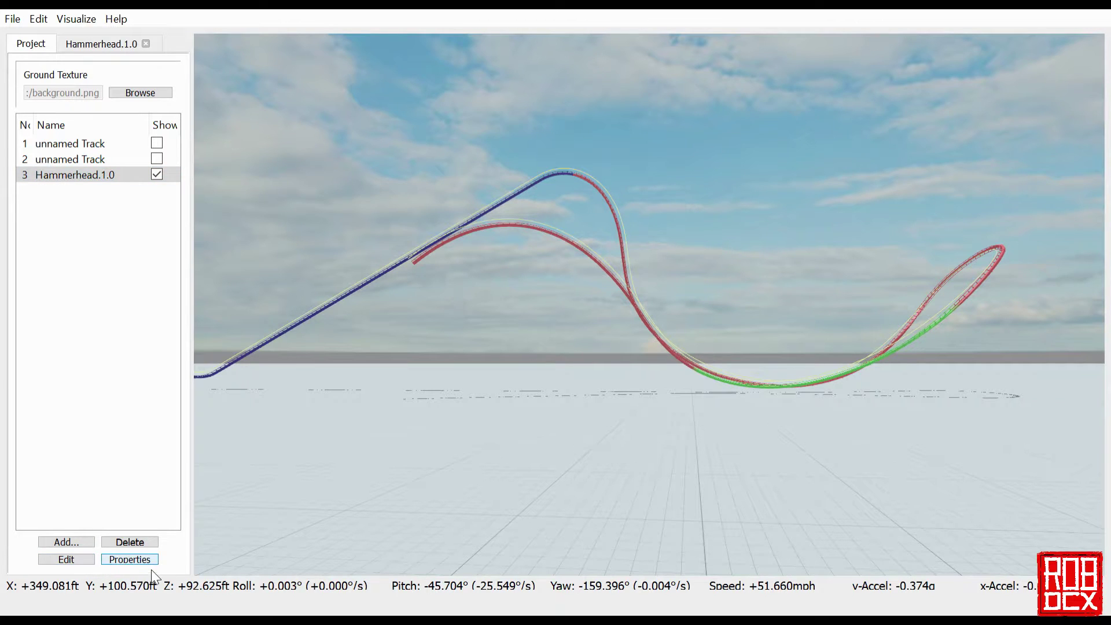
left_click_drag(648, 304, 742, 335)
key("w")
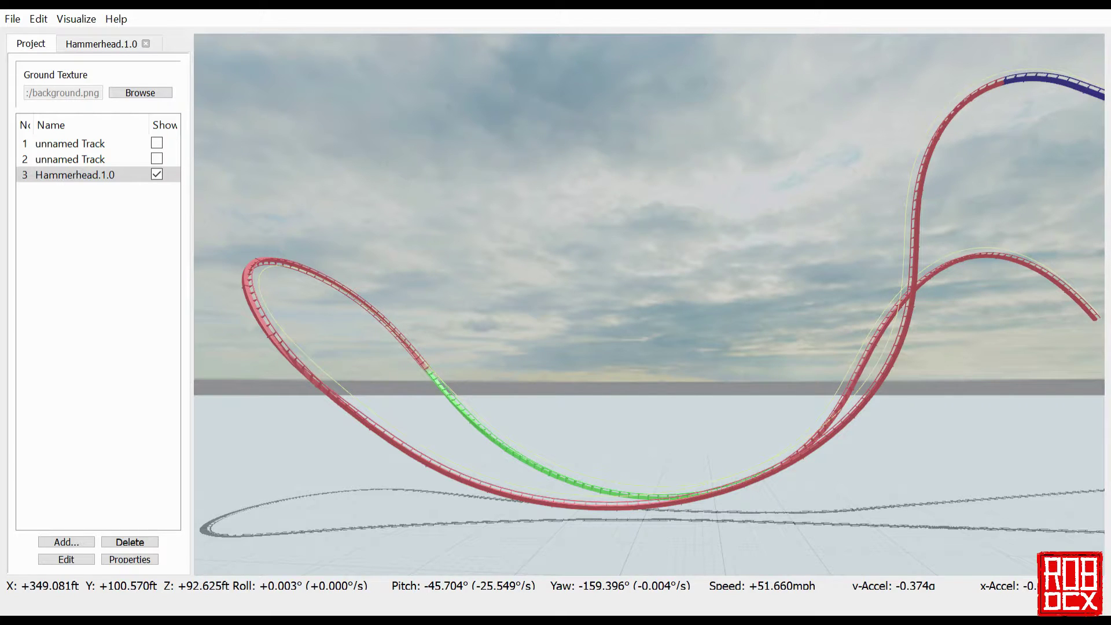
right_click_drag(649, 305, 672, 329)
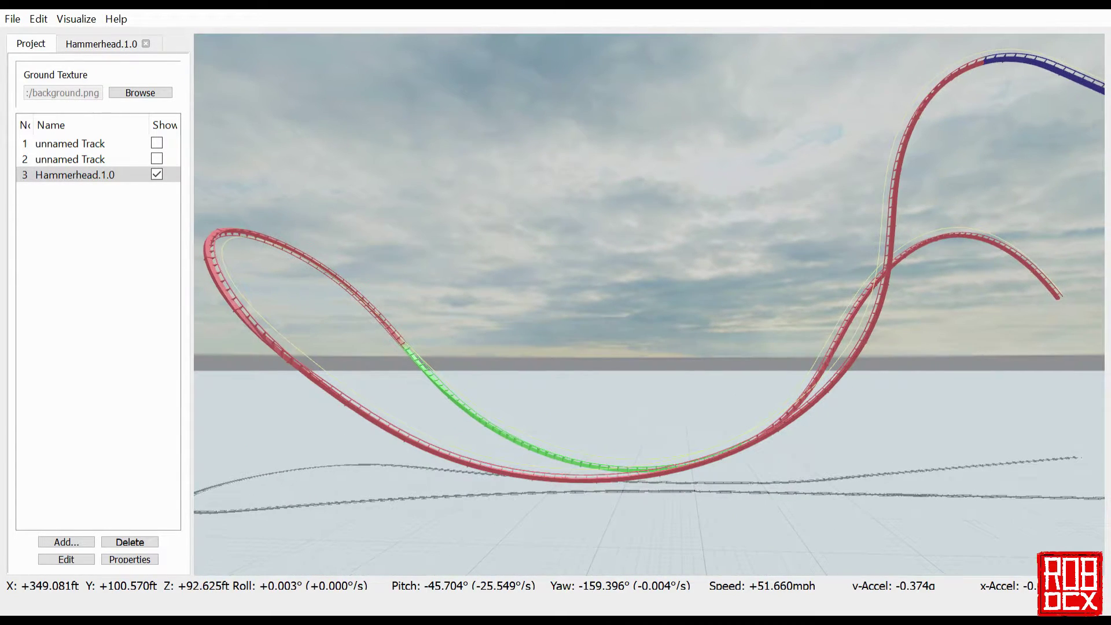
Step: Open Hammerhead.1.0 for editing and inspect the first two vertical-force transitions of its force section, through the drop and pull-out
left_click(66, 559)
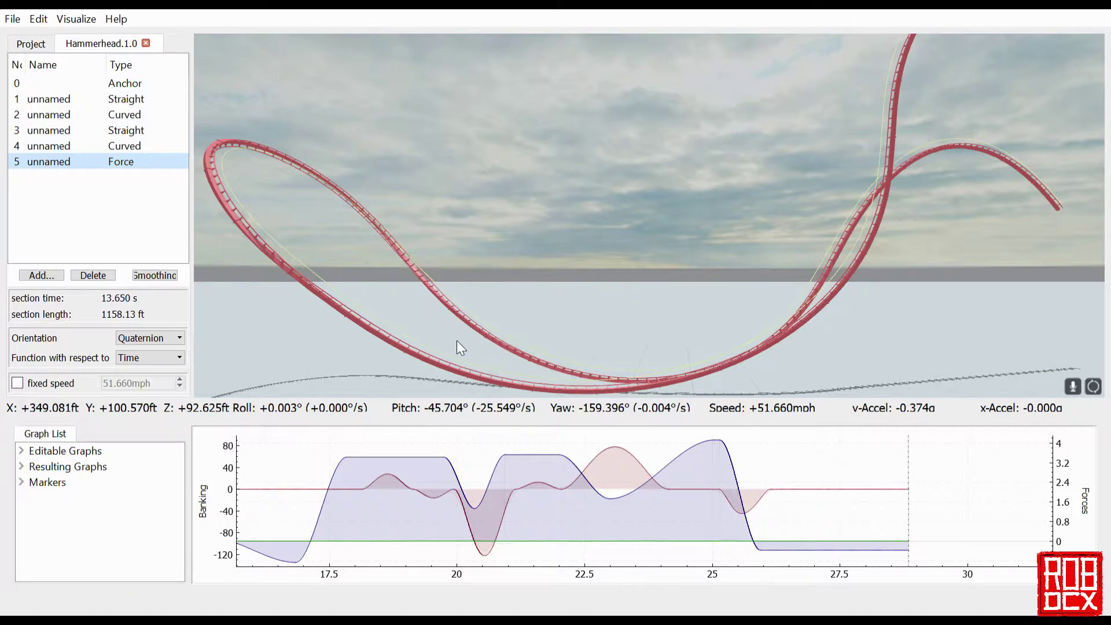
scroll(330, 459, "down", 3)
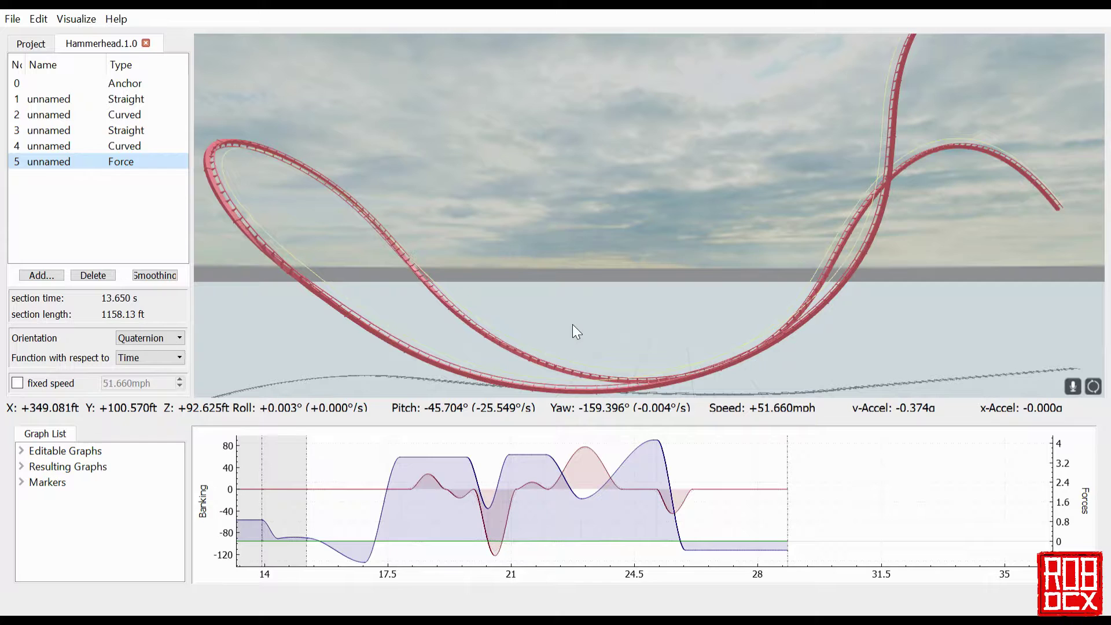
right_click_drag(572, 326, 708, 314)
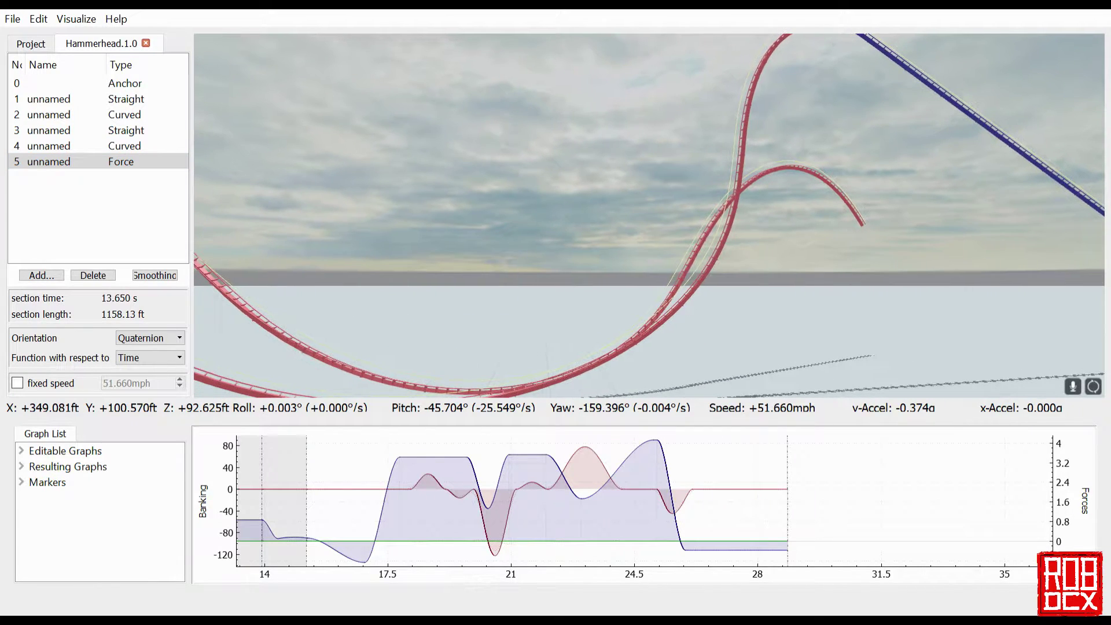
left_click(356, 559)
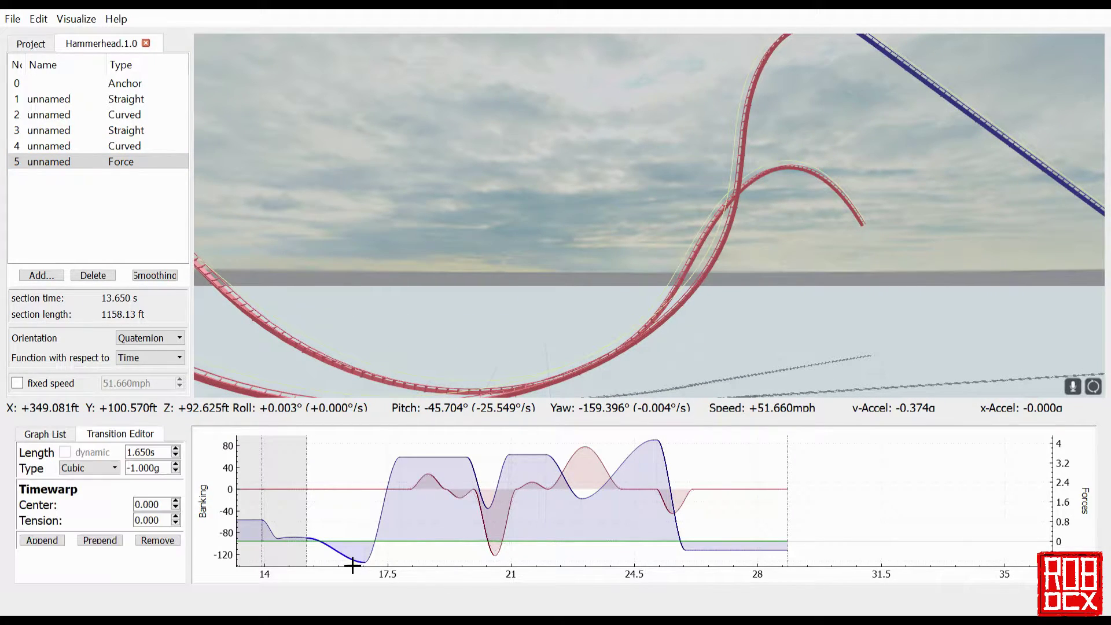
left_click(395, 529)
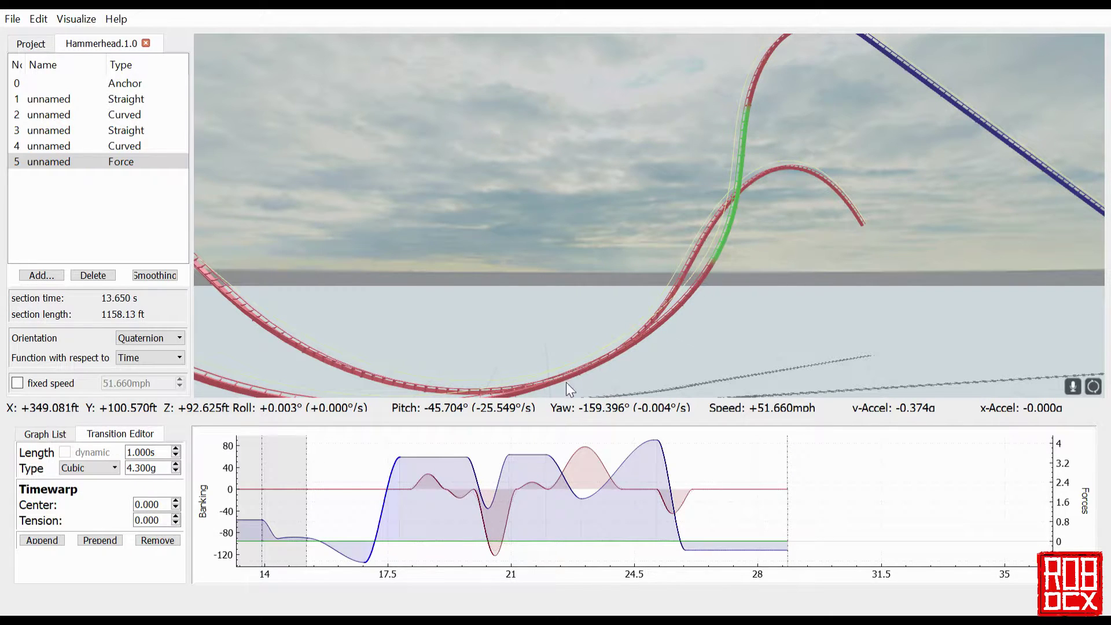
right_click_drag(713, 261, 727, 198)
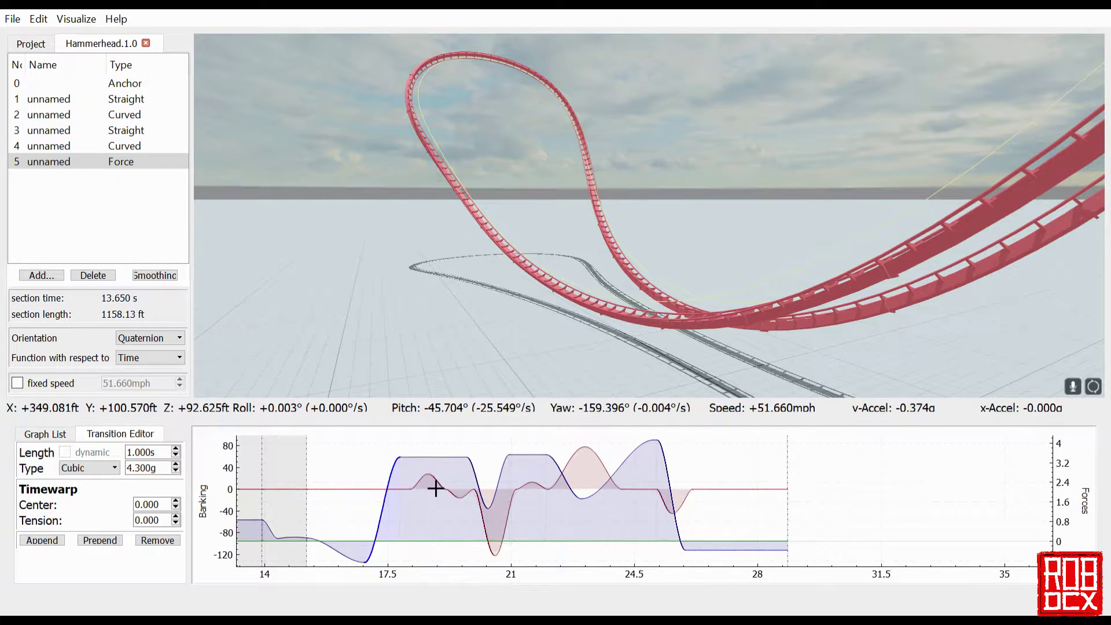
Step: Inspect the first three roll transitions leading into the hammerhead turn on the force section's graph
left_click(434, 485)
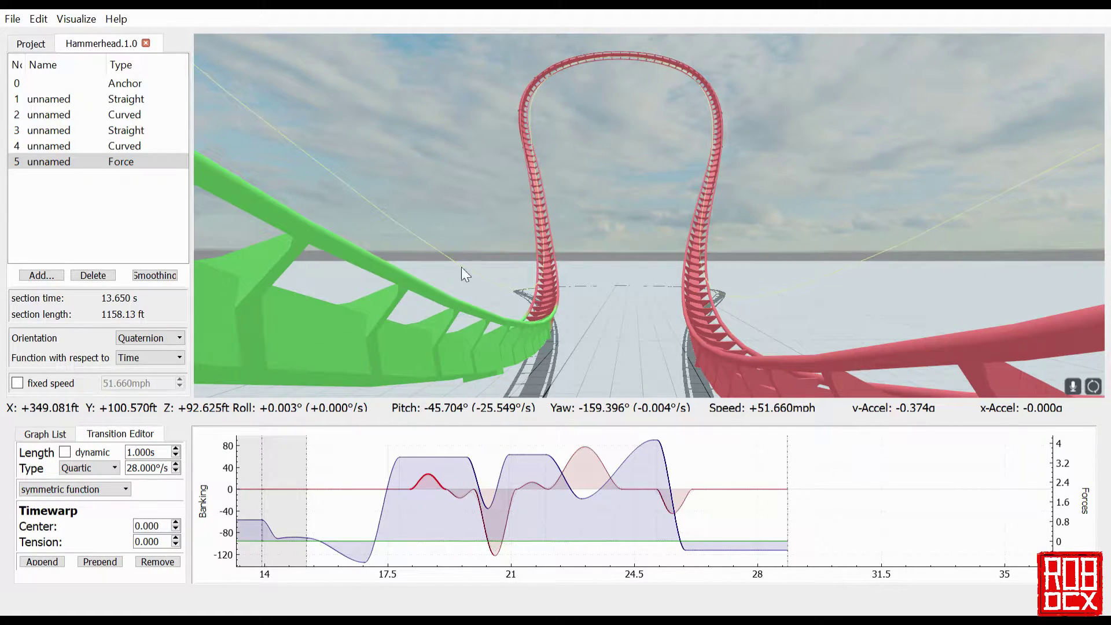
left_click(463, 504)
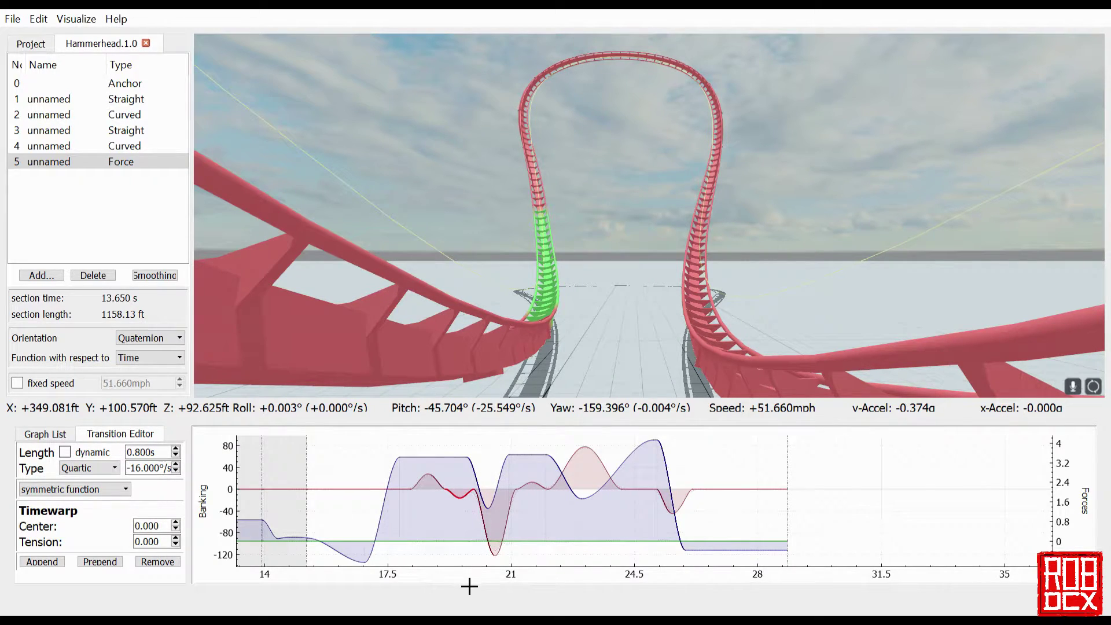
left_click(496, 535)
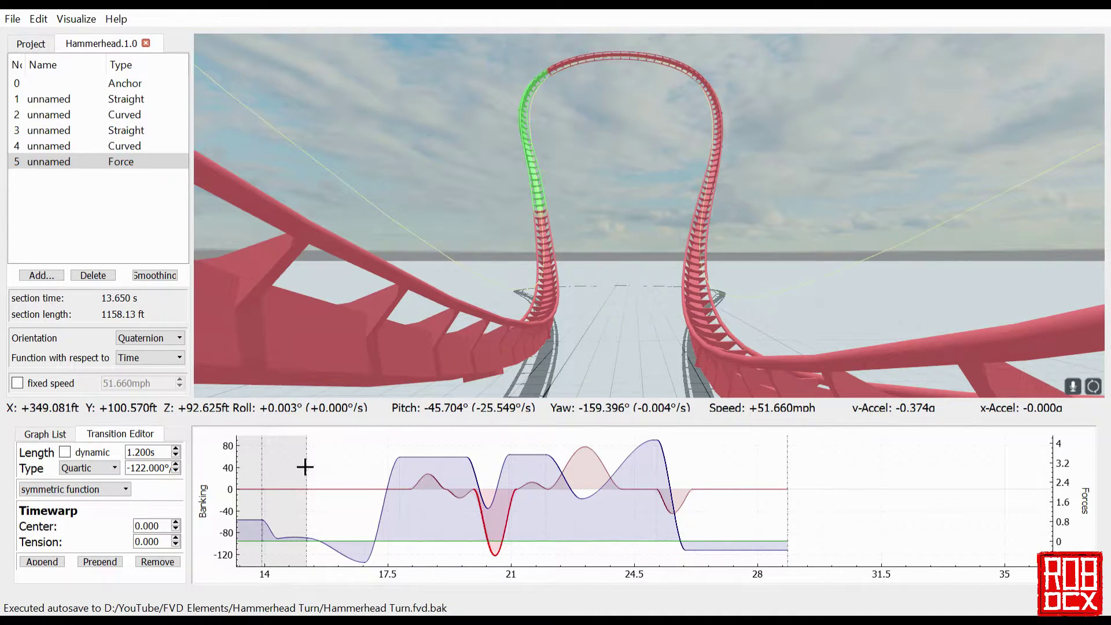
Step: Inspect the vertical-force transitions that hold, drop and rebuild the force on the way up into the turn
left_click(489, 488)
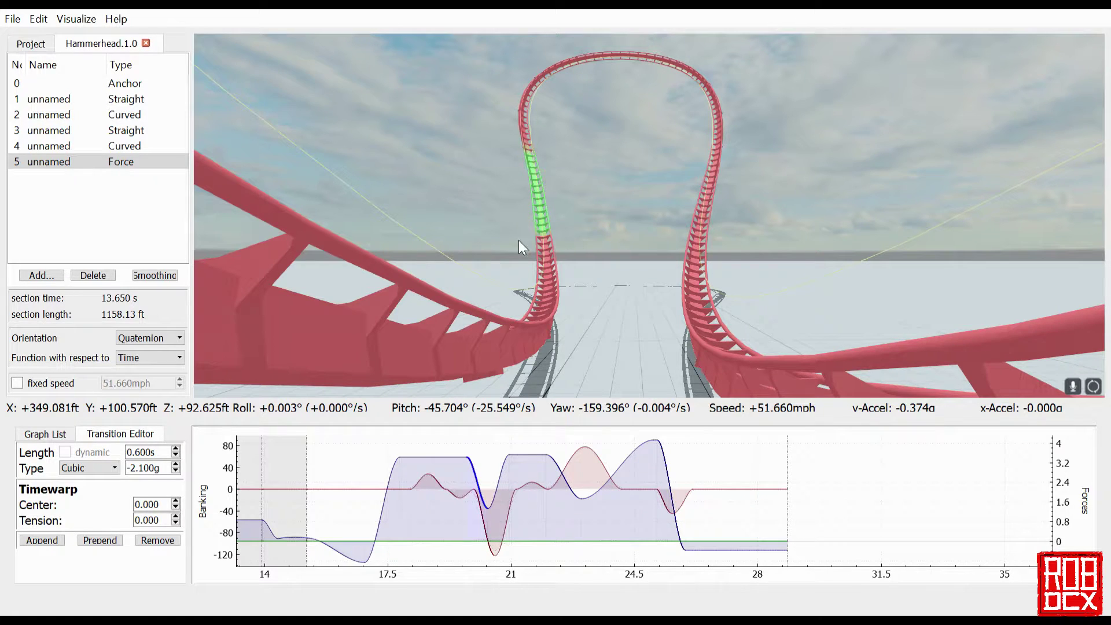
left_click_drag(513, 245, 584, 226)
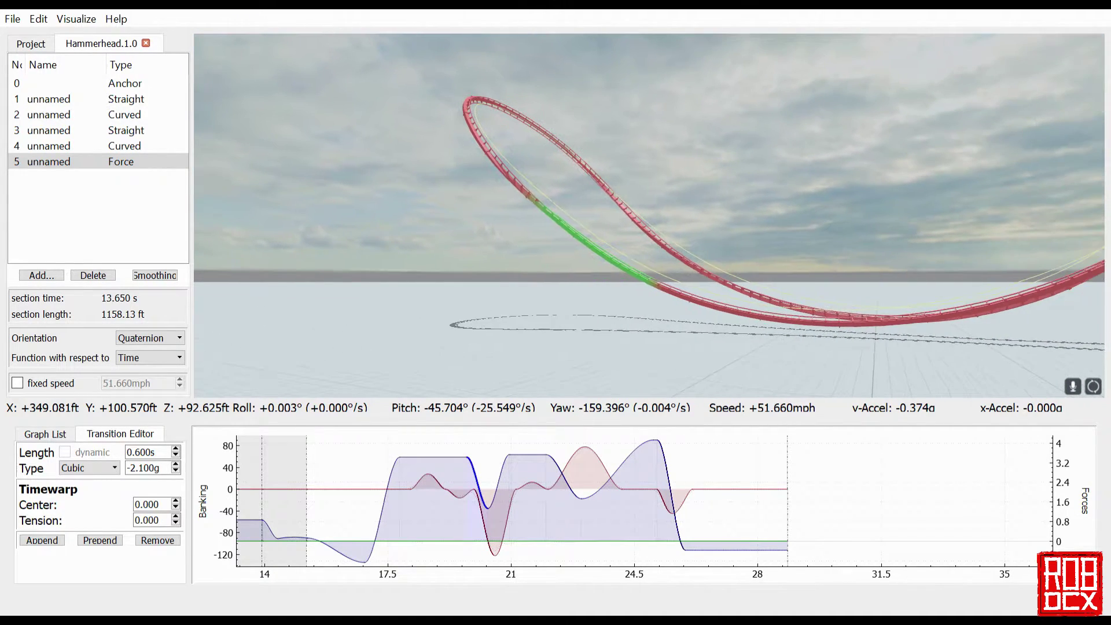
key("w")
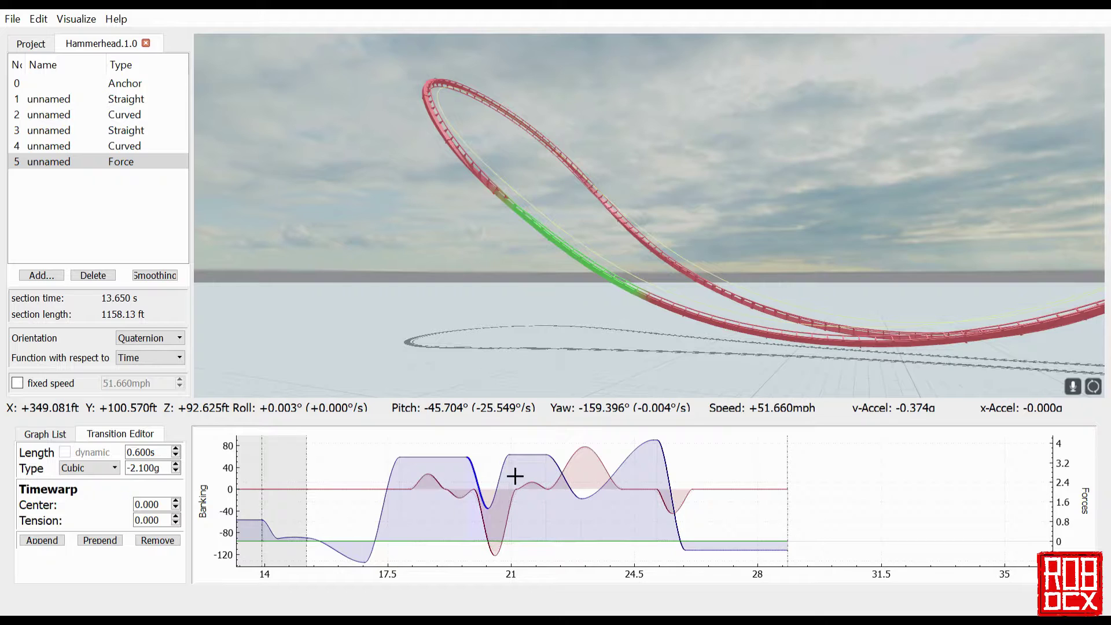
left_click(444, 469)
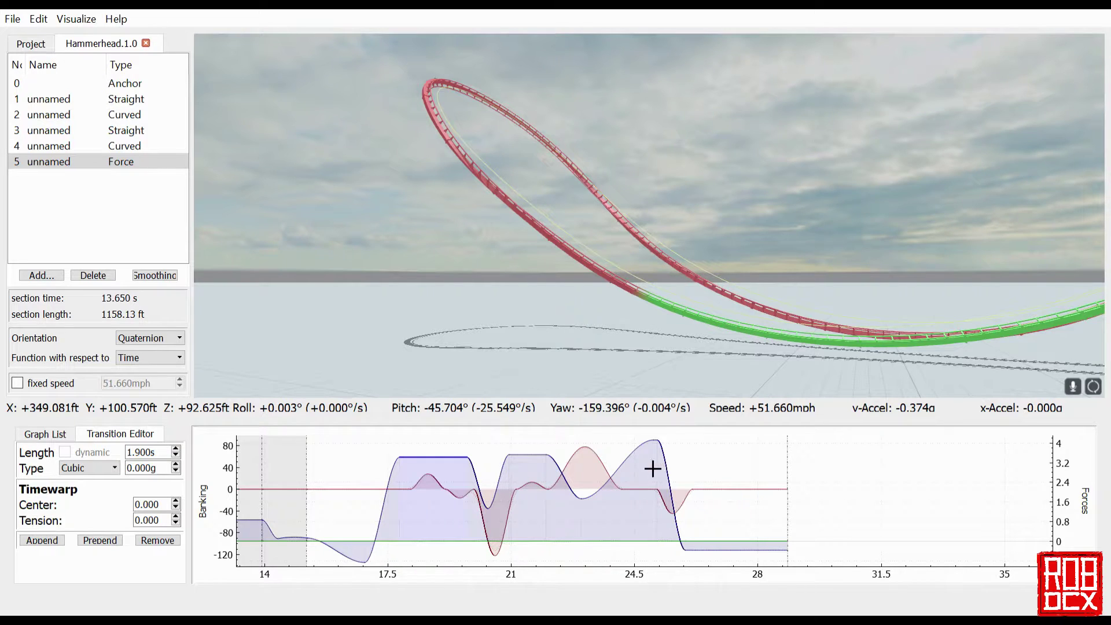
left_click(488, 482)
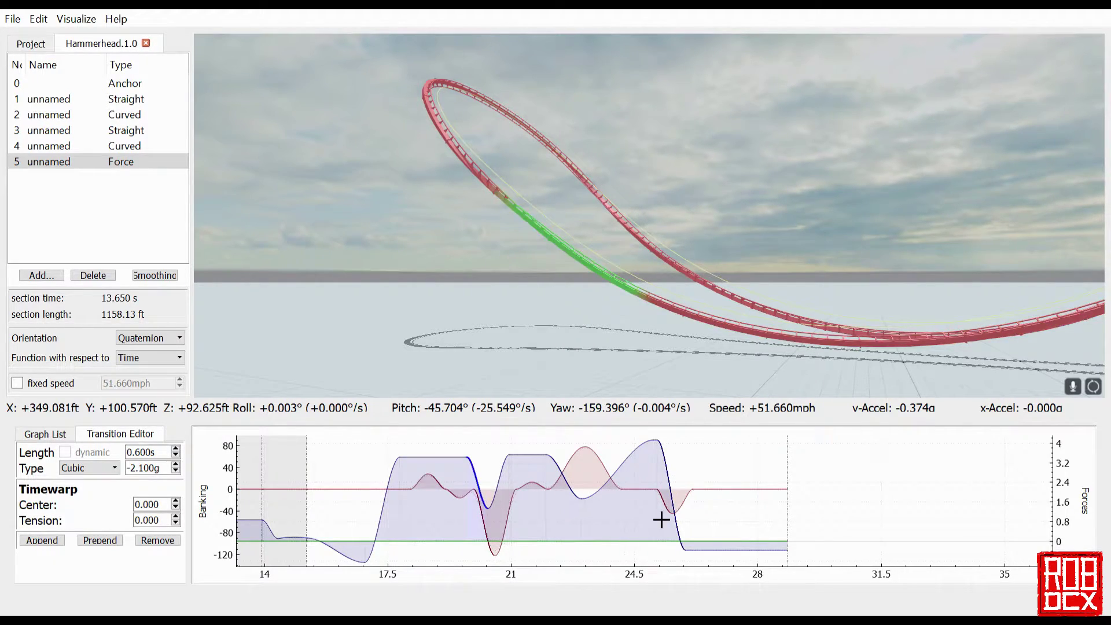
left_click(513, 490)
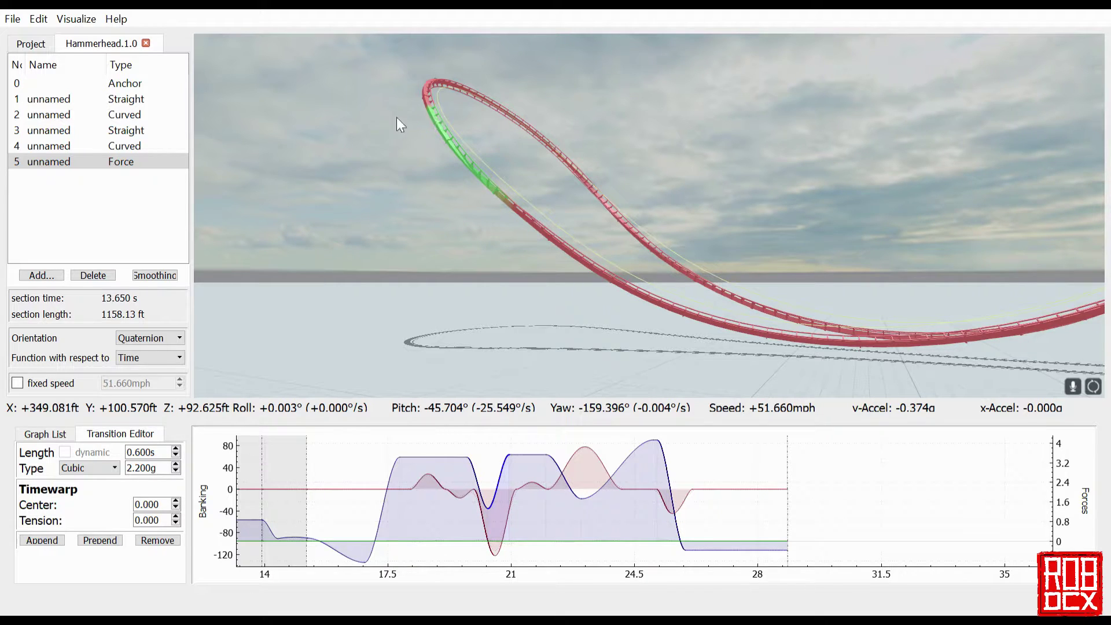
left_click_drag(474, 188, 770, 163)
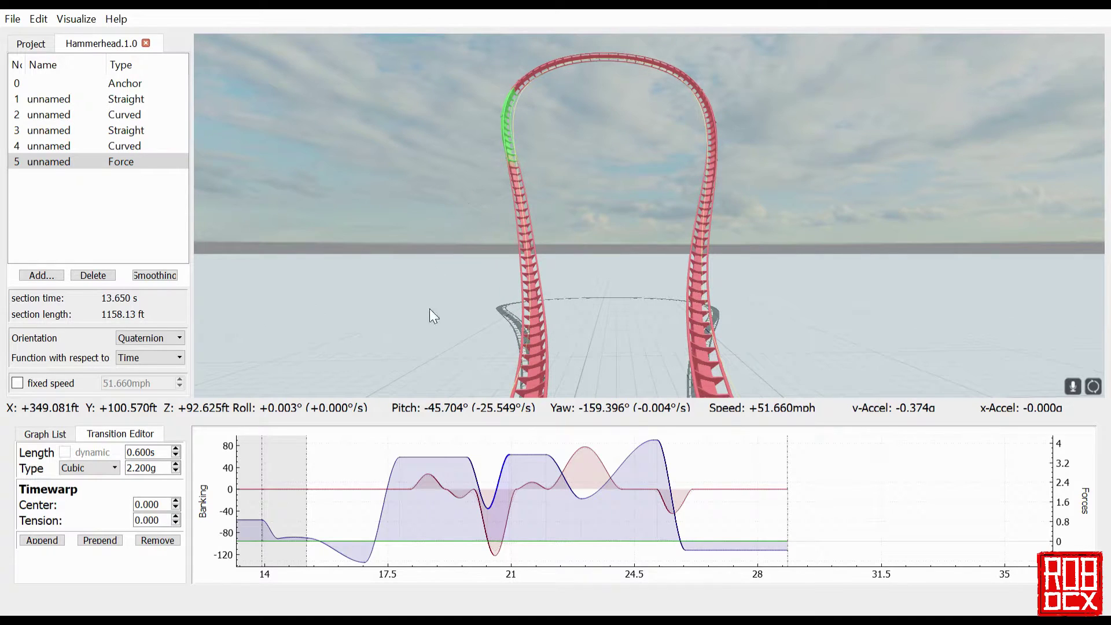
Step: Try Quintic and then Quartic curve types on the -2.1 g force transition, with the Quartic version's length set to 1.2 s
left_click(491, 488)
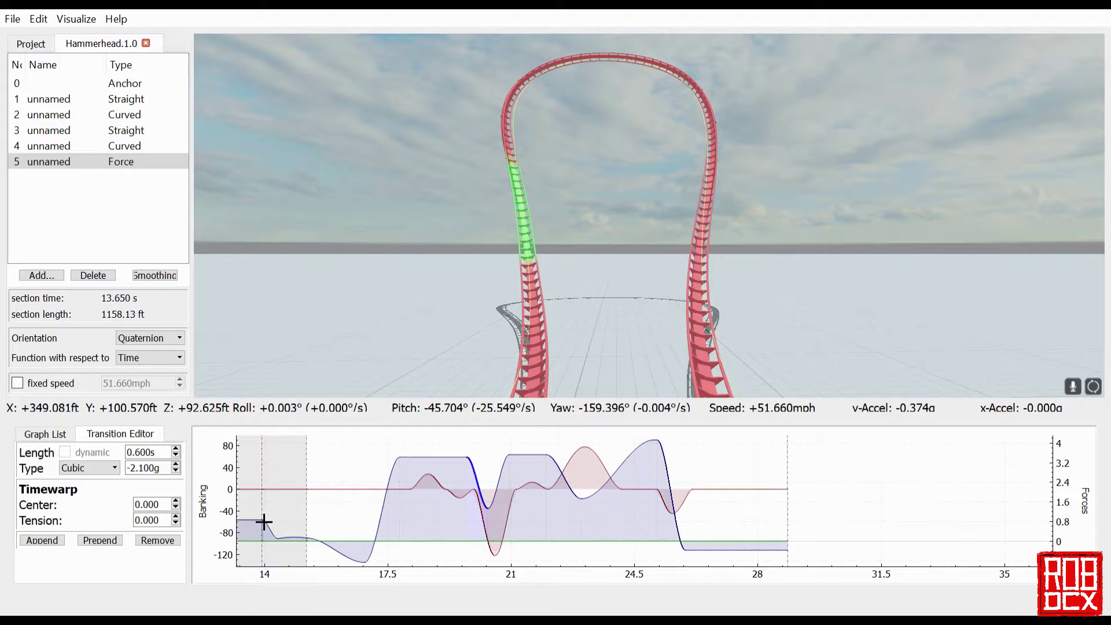
scroll(113, 467, "down", 2)
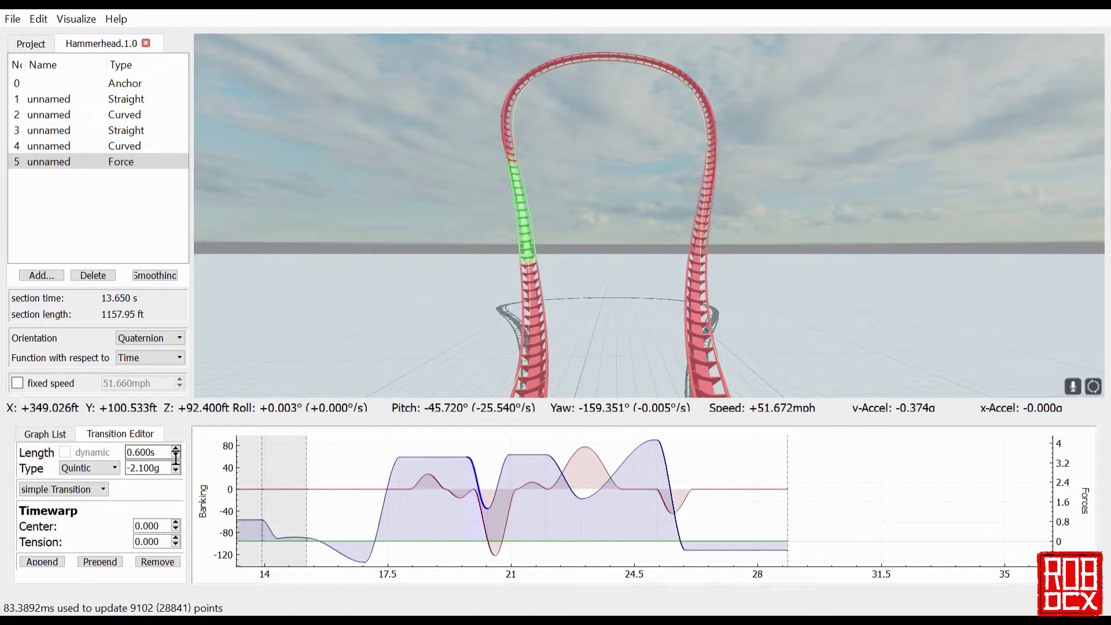
scroll(113, 467, "up", 1)
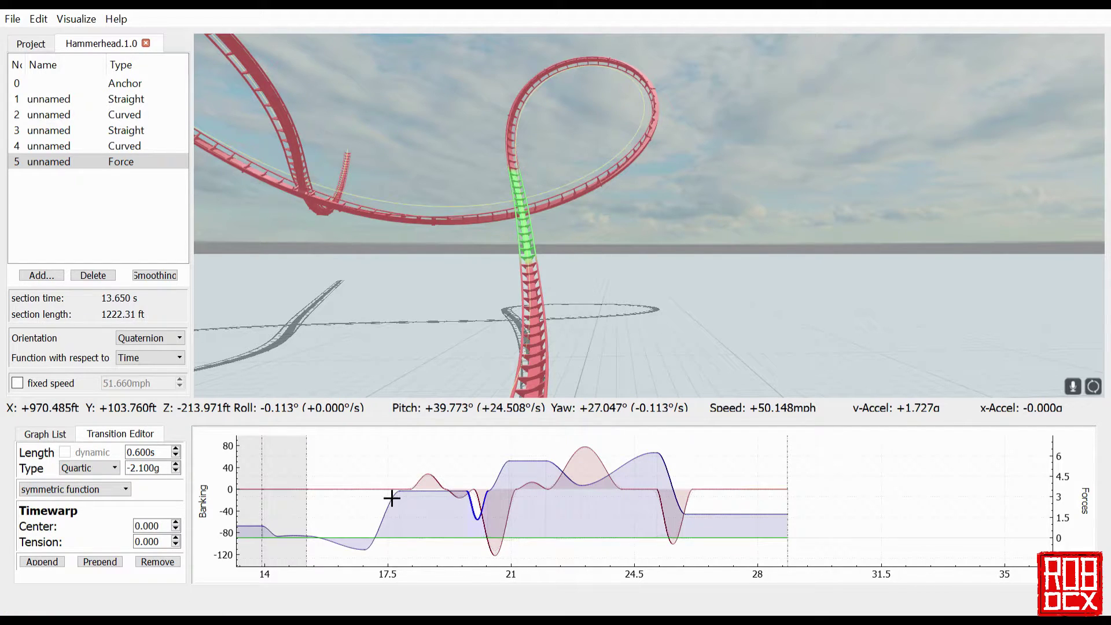
scroll(172, 456, "up", 4)
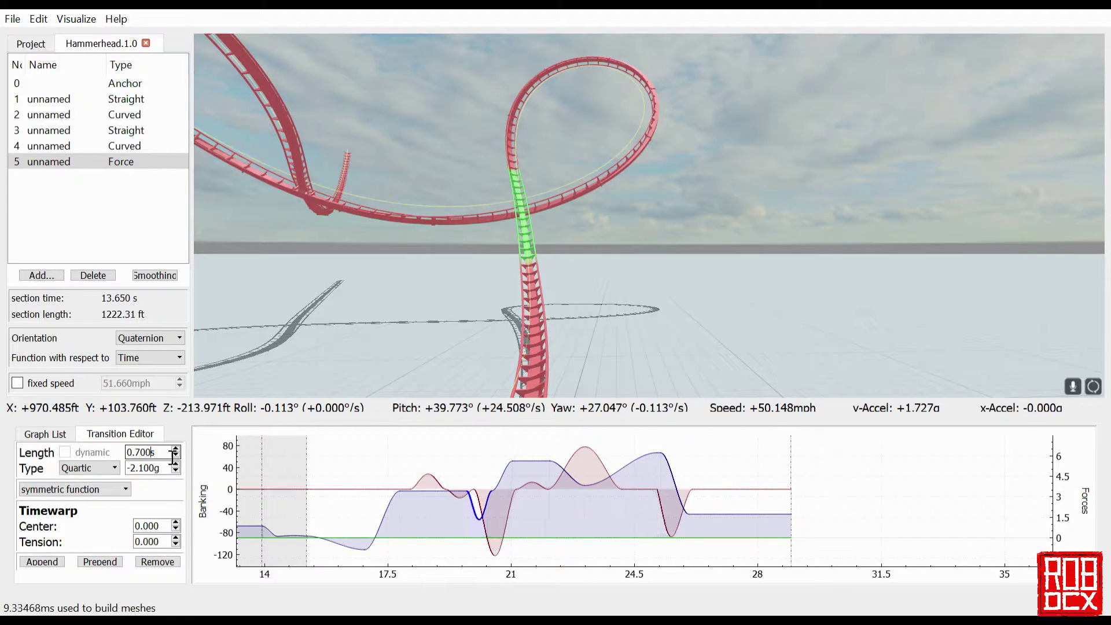
scroll(174, 457, "up", 3)
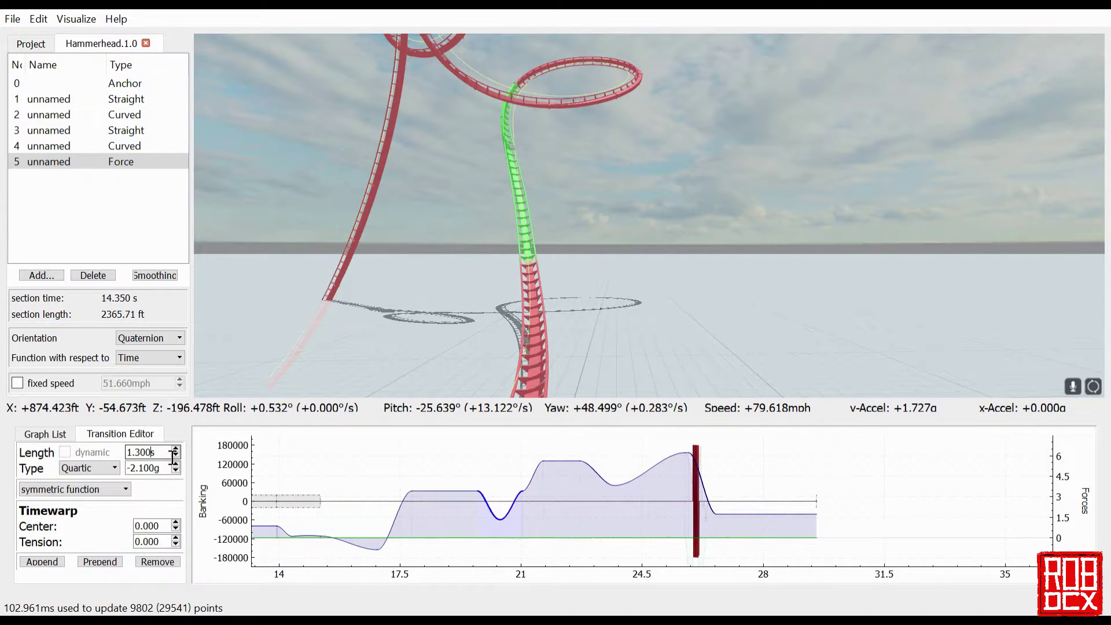
scroll(174, 456, "down", 1)
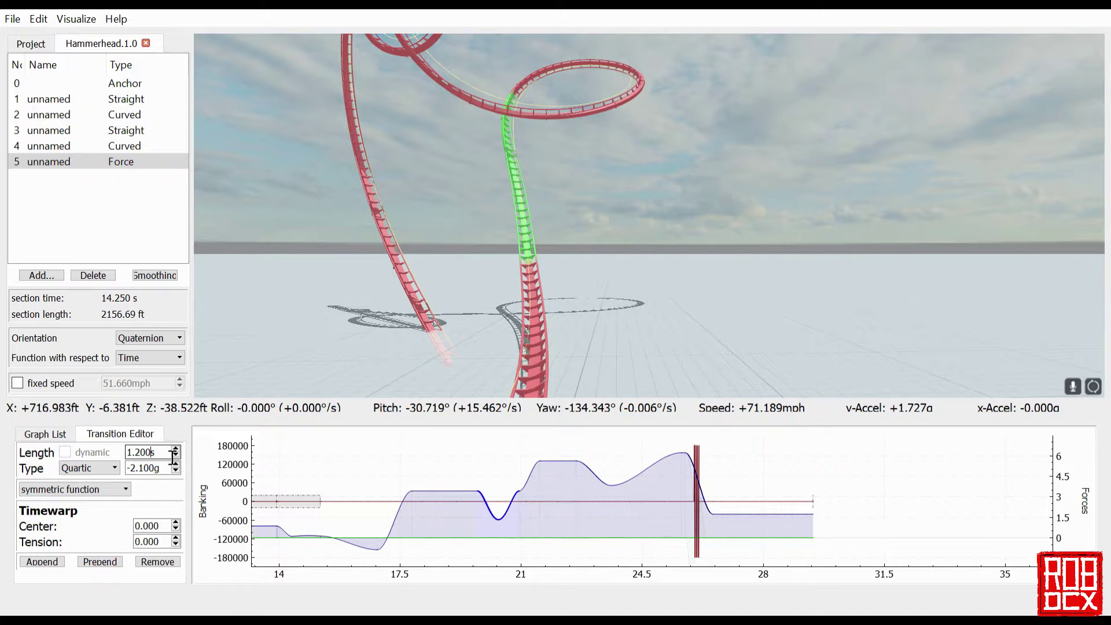
Step: Set the -2.1 g force transition's type to Cubic and its length to 0.5 s
left_click(110, 470)
left_click(101, 497)
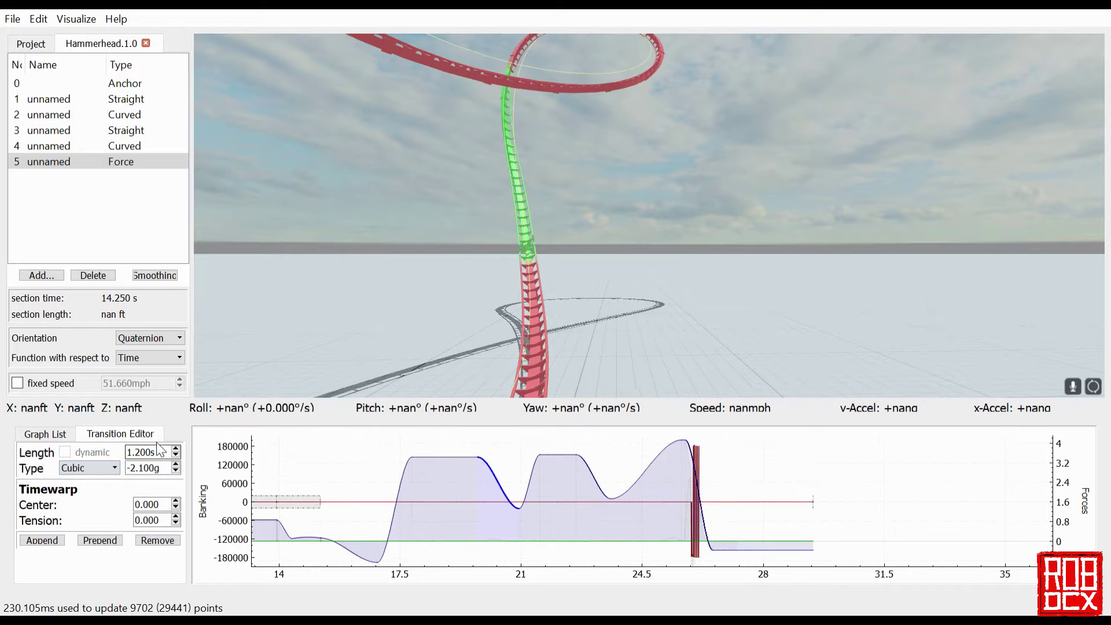
scroll(166, 463, "down", 7)
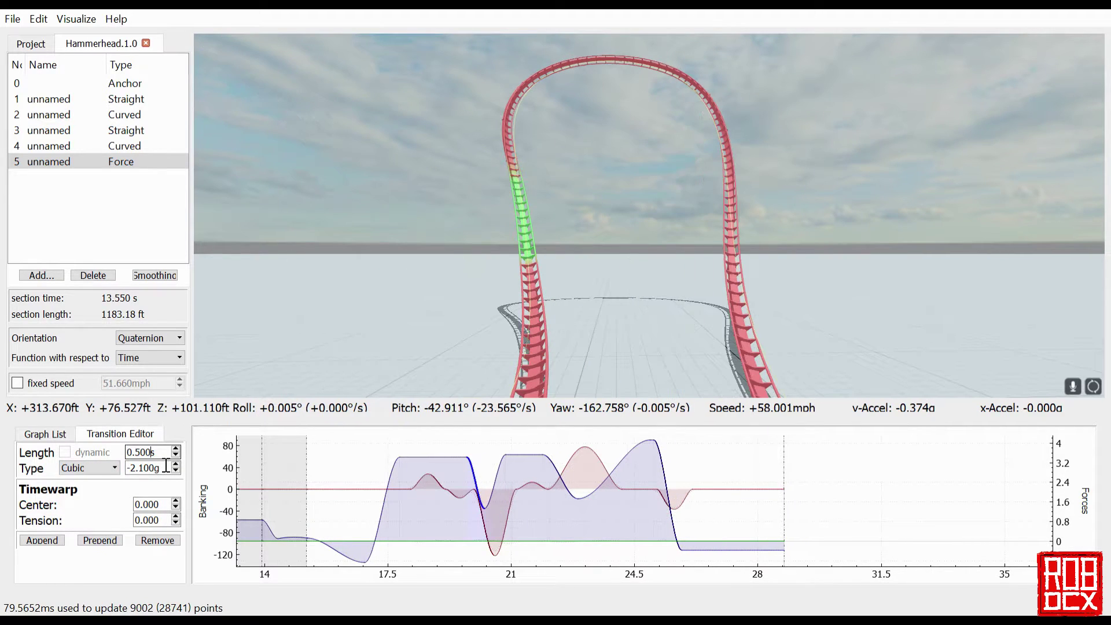
Step: Set the -2.1 g force transition's length to 0.6 s and inspect the neighbouring vertical-force transitions
key("Up")
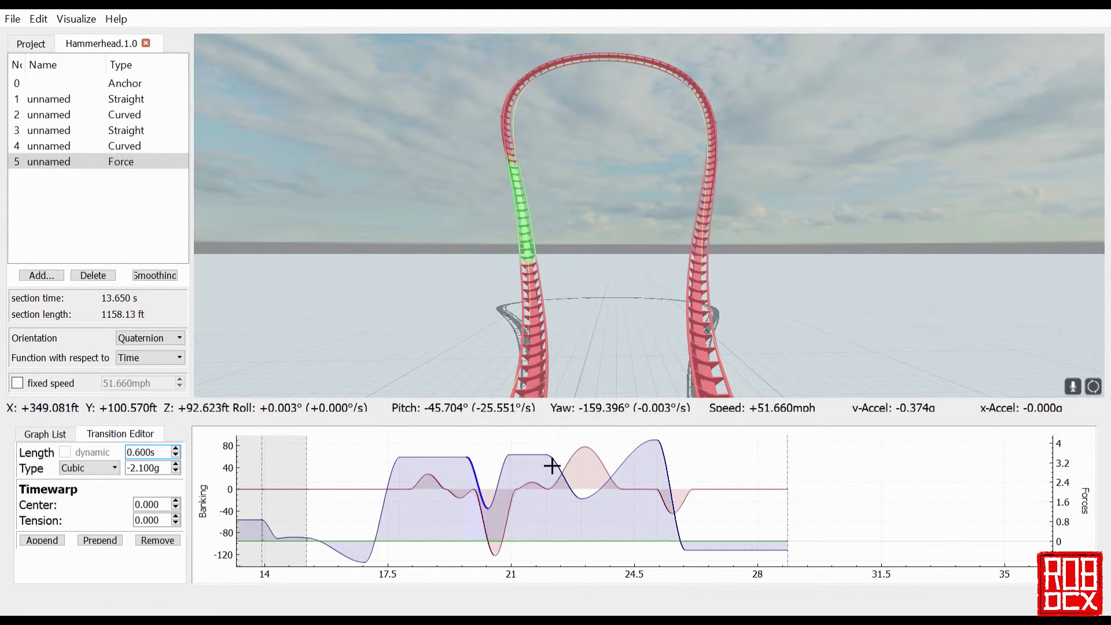
left_click(513, 491)
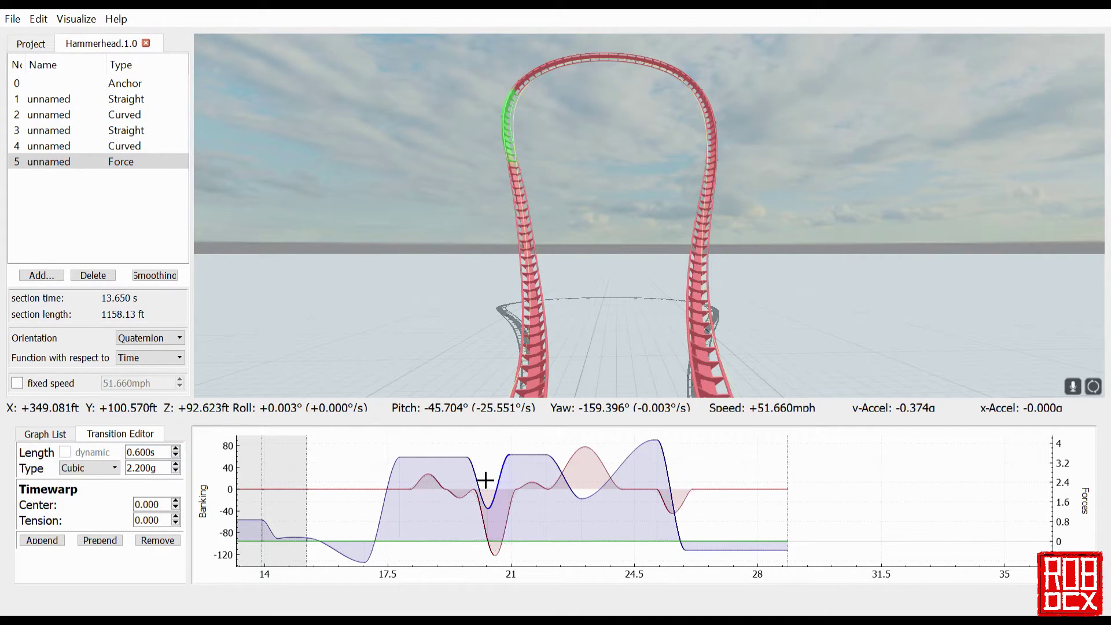
left_click(455, 465)
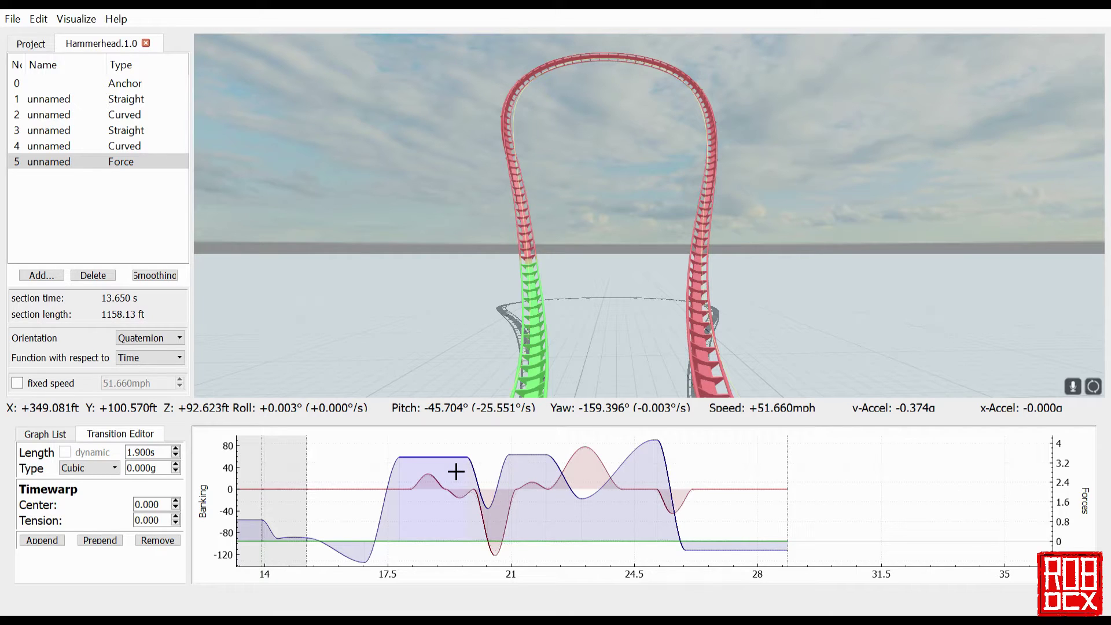
left_click(543, 464)
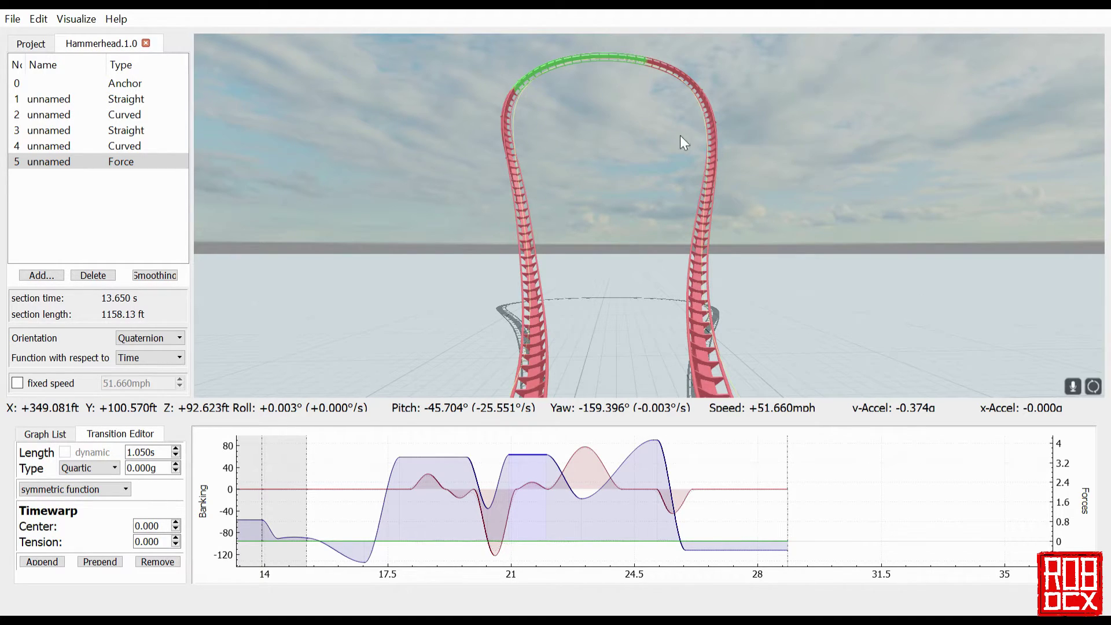
Step: Compare the force rise entering the top of the turn with the roll transitions around it
left_click(491, 491)
left_click(509, 490)
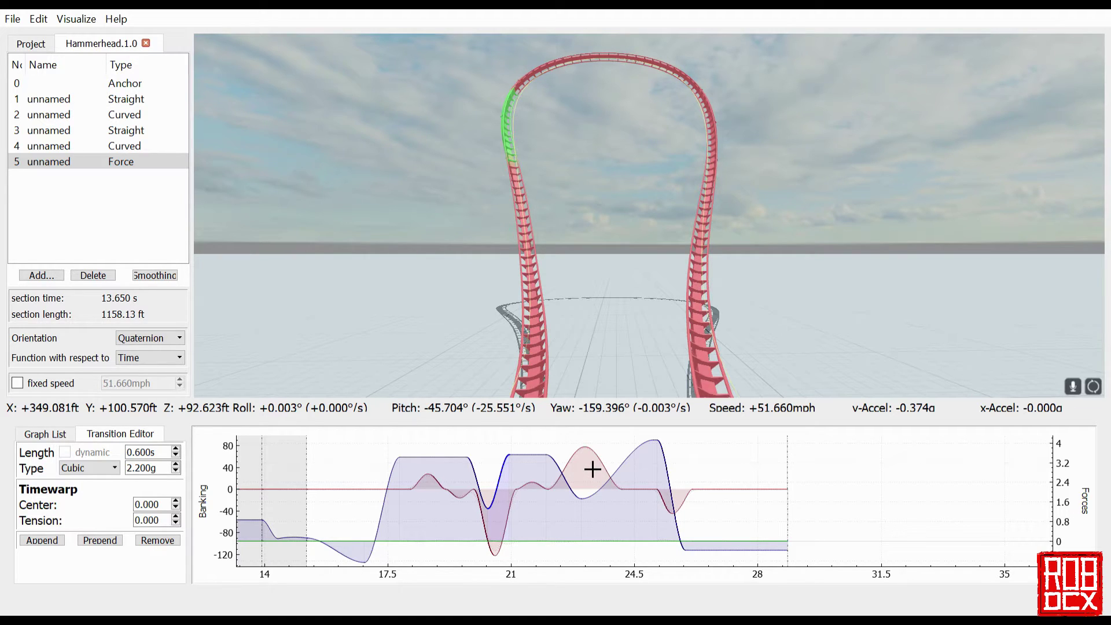
left_click(540, 499)
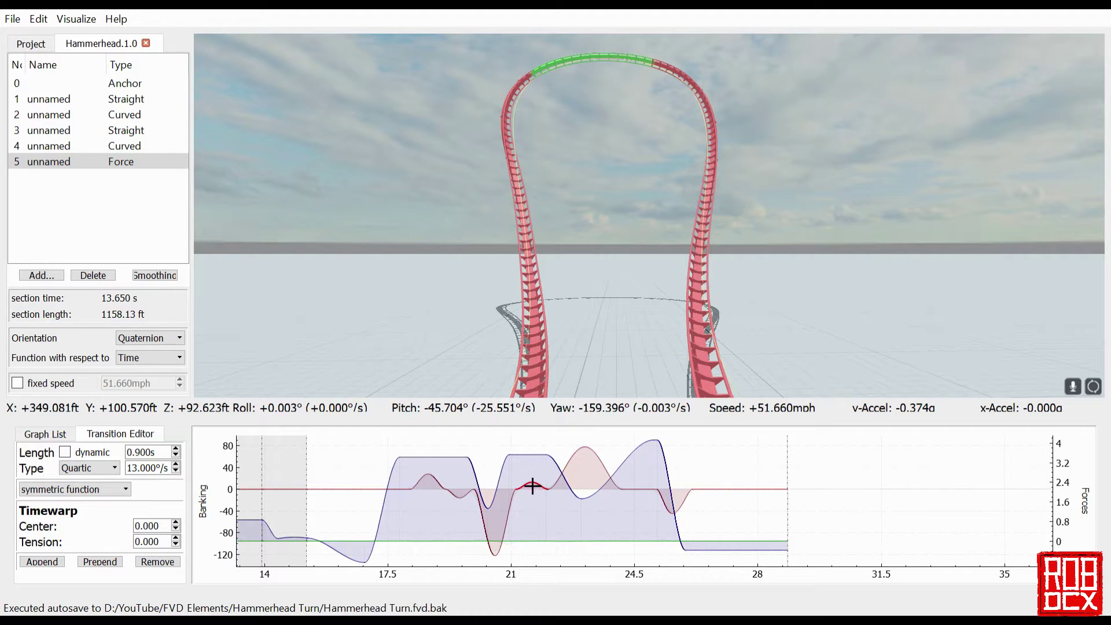
left_click(519, 528)
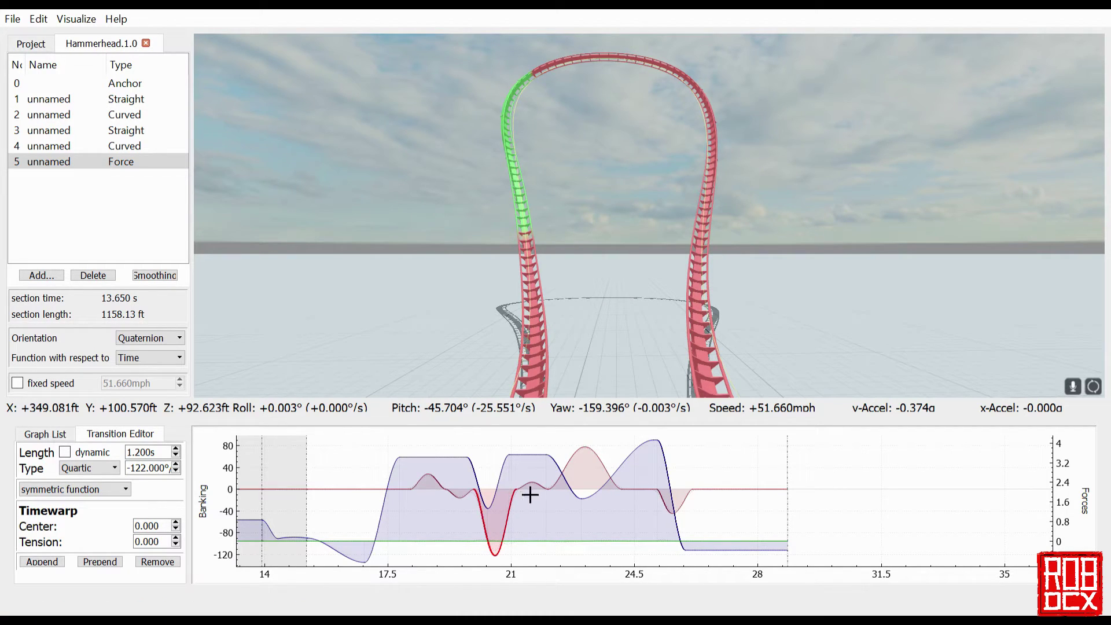
Step: Compare the first unnamed track with Hammerhead.1.0 by toggling their visibility, leaving only Hammerhead.1.0 shown
left_click(28, 44)
left_click(158, 144)
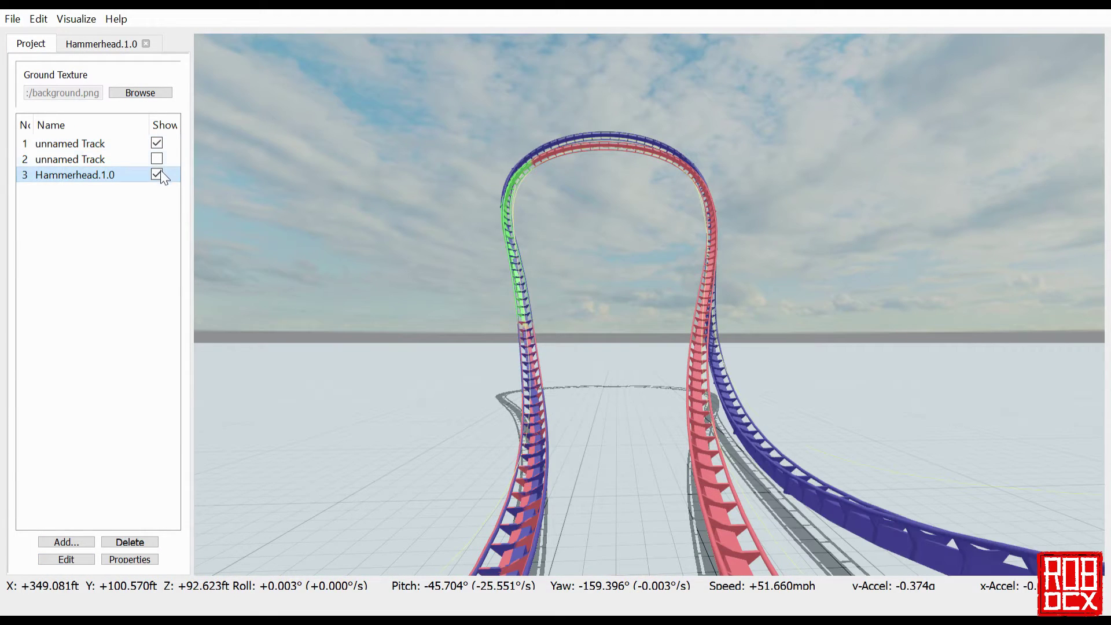
left_click(157, 174)
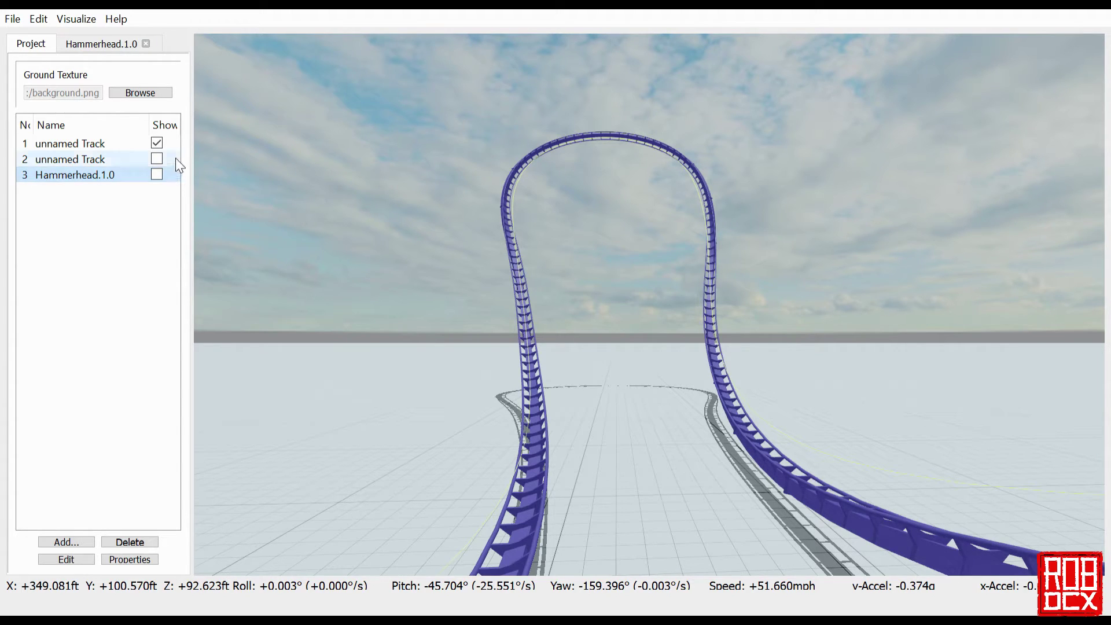
left_click(157, 143)
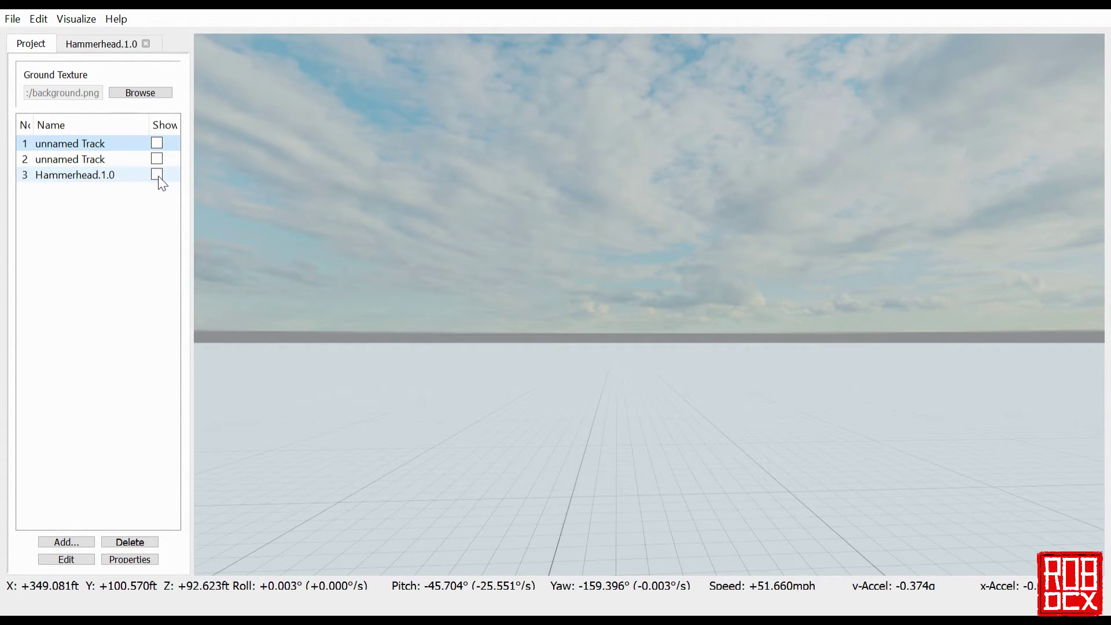
left_click(157, 174)
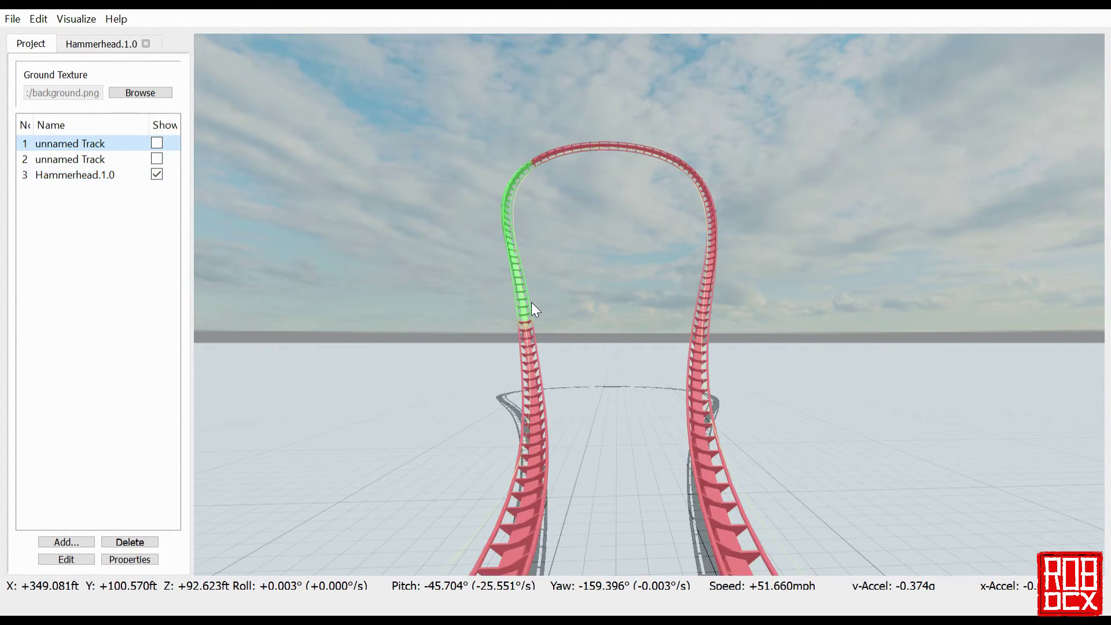
Step: Open the first unnamed track for editing and bring its force section's transitions into view on the graph
left_click(90, 556)
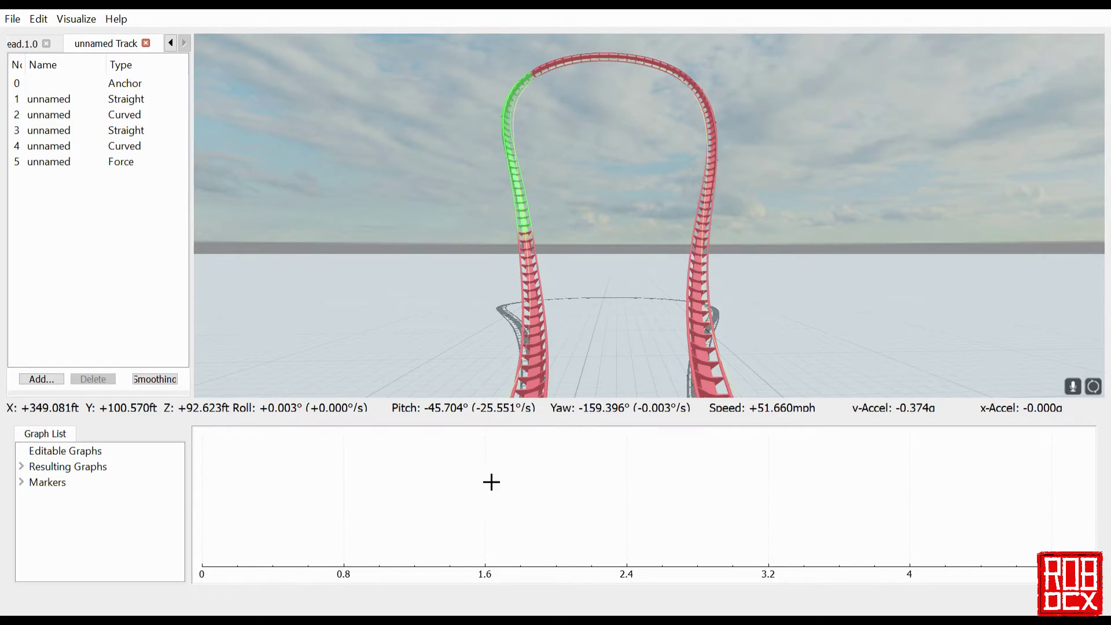
left_click(68, 164)
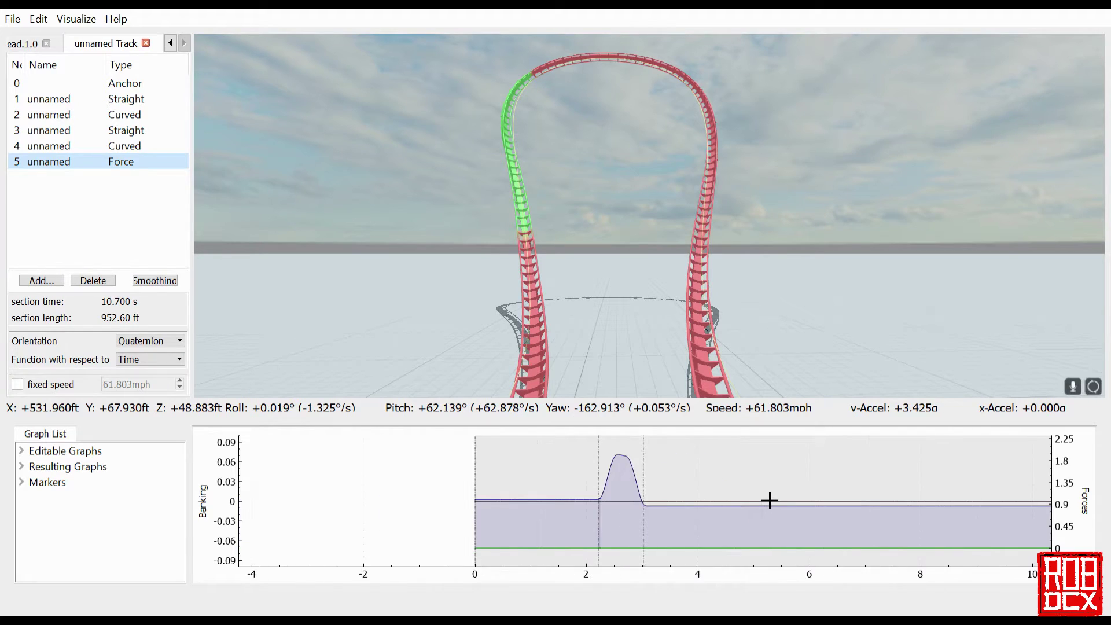
scroll(798, 503, "down", 8)
scroll(905, 501, "up", 11)
scroll(736, 497, "down", 3)
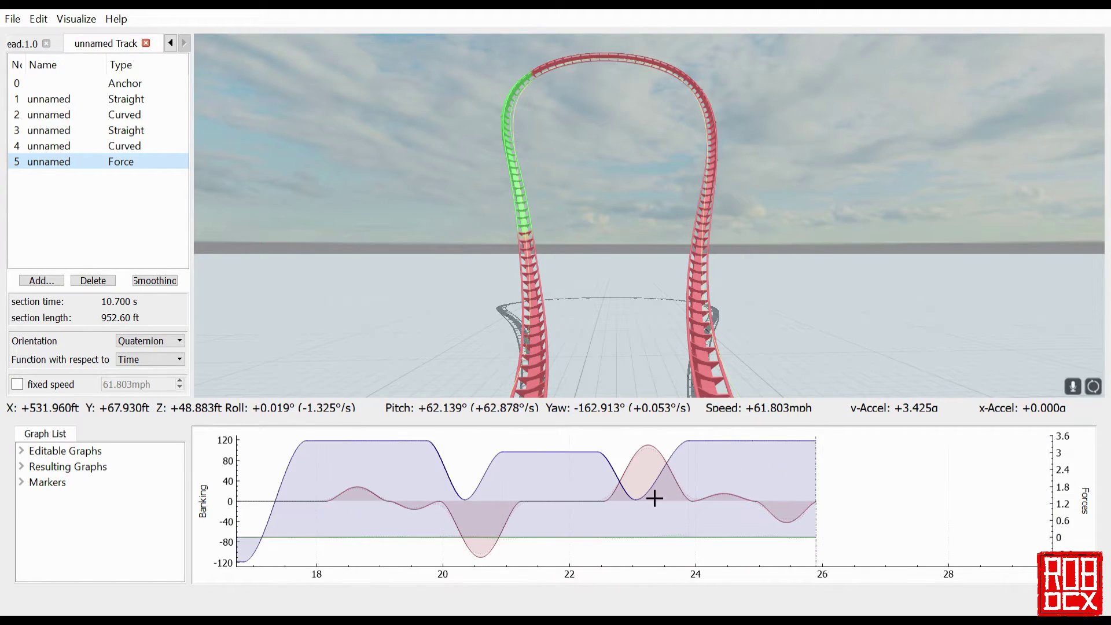
scroll(654, 498, "down", 2)
Step: Inspect the unnamed track's early roll transitions, its mid-turn force hold and the exit roll on the graph
left_click(532, 513)
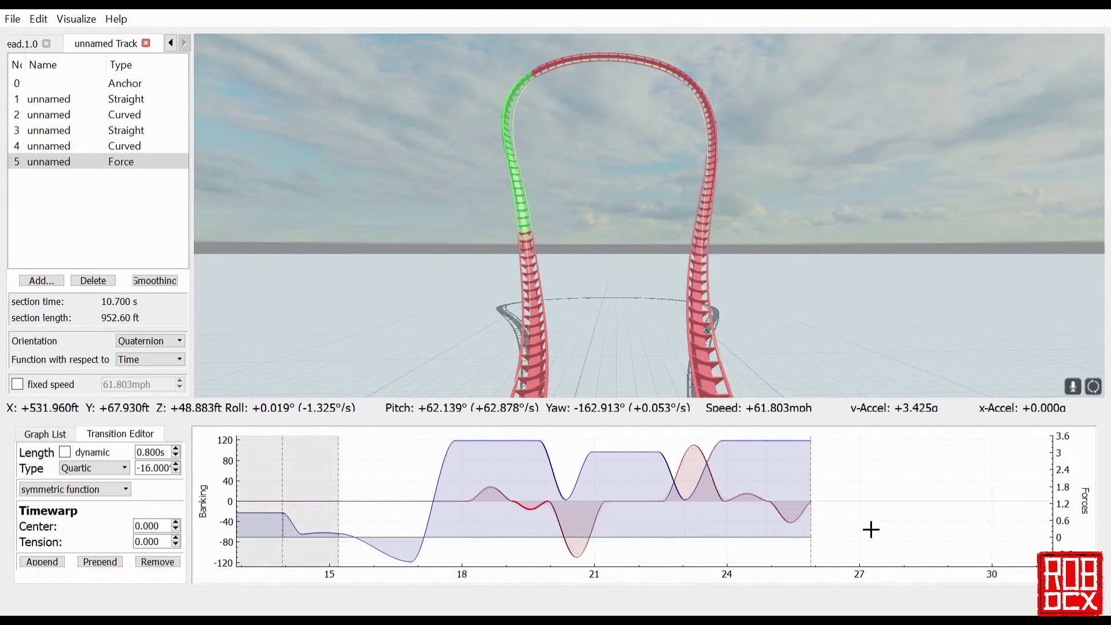
left_click(508, 497)
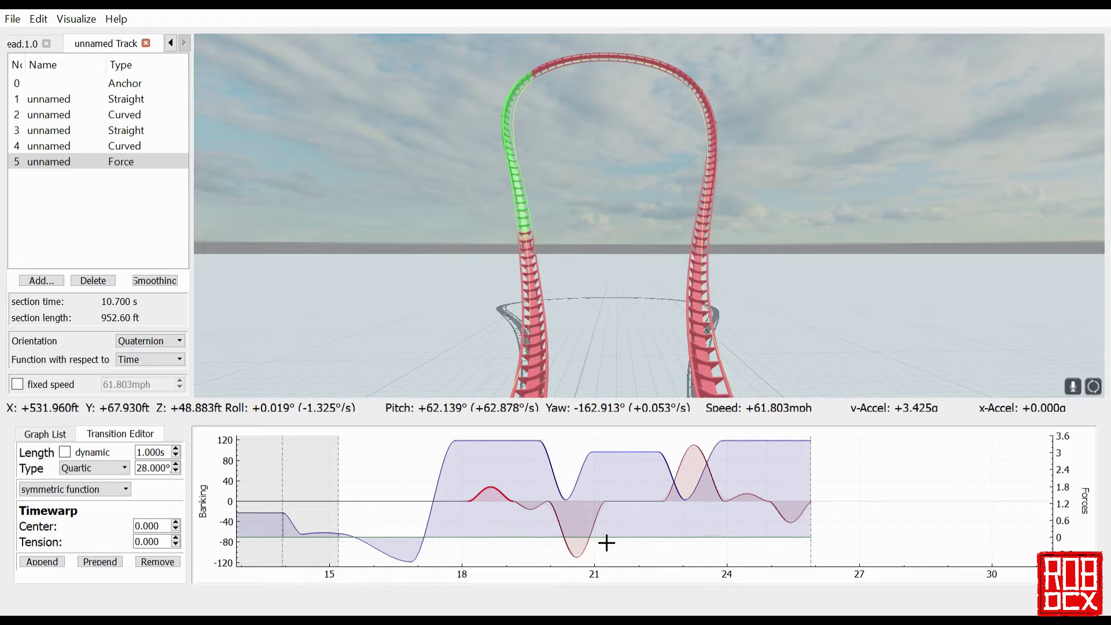
left_click(612, 466)
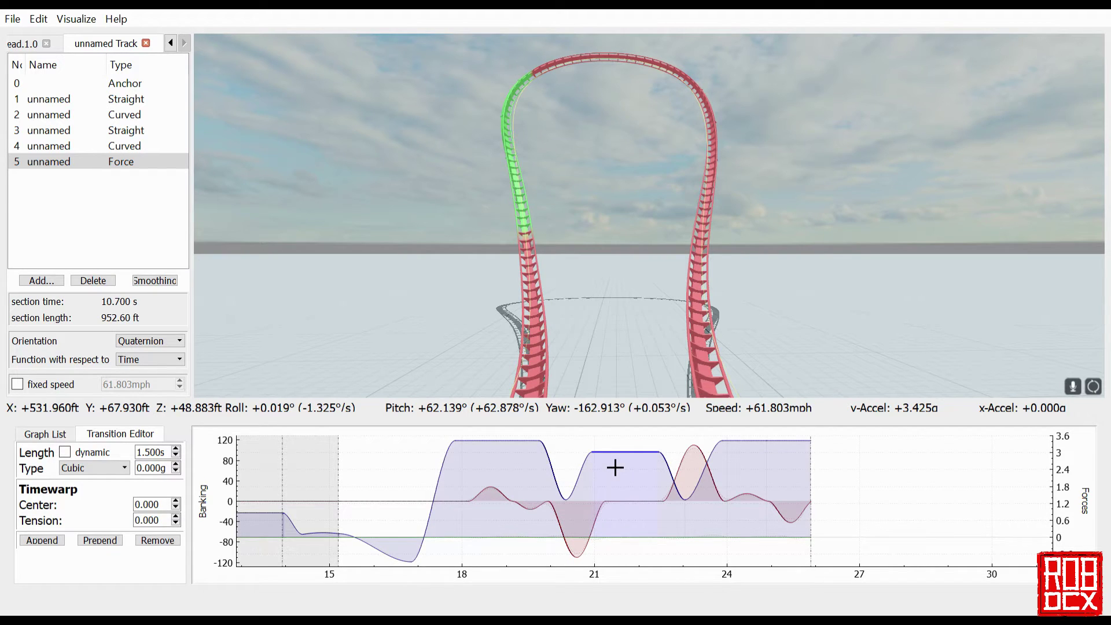
left_click(693, 489)
left_click(741, 503)
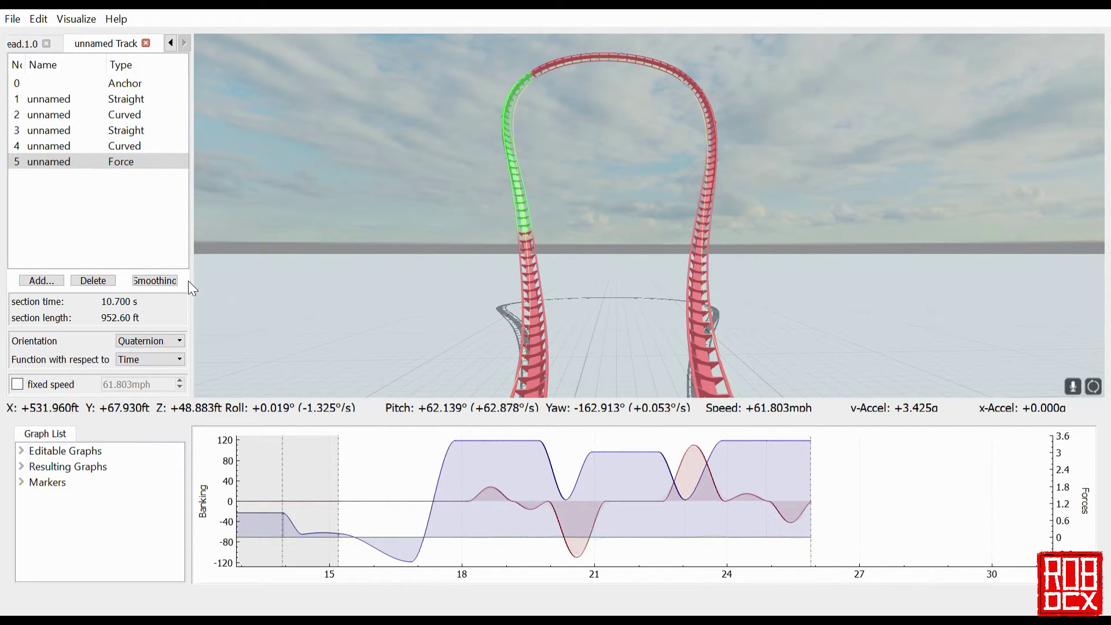
Step: Reselect the unnamed track's force section and examine the force rise, hold and drop across the top of the turn
left_click(87, 131)
left_click(91, 161)
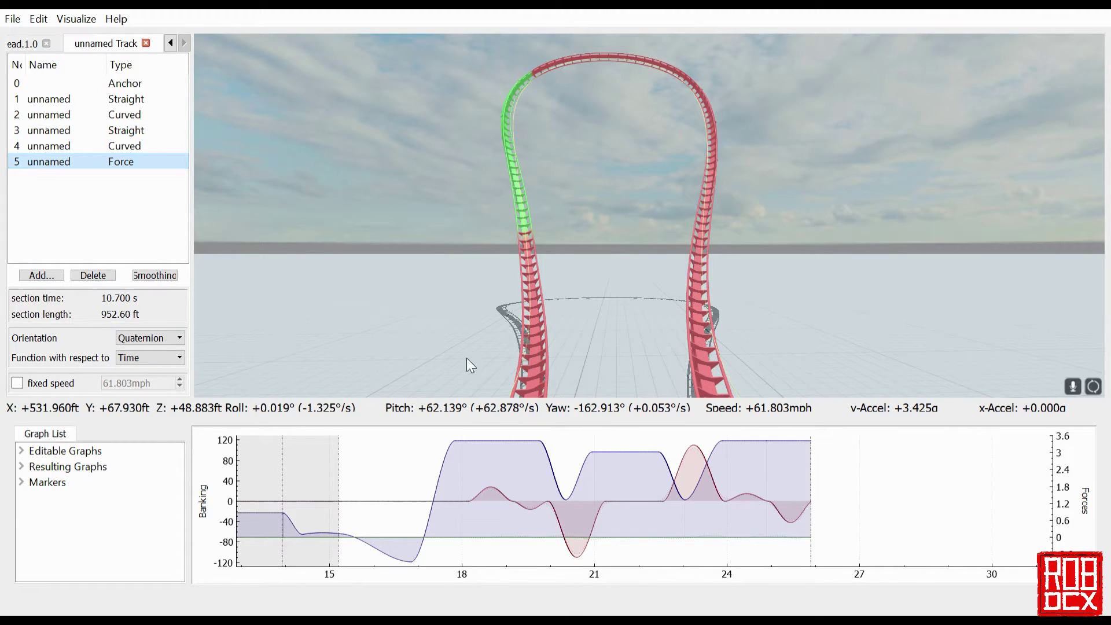
left_click(544, 521)
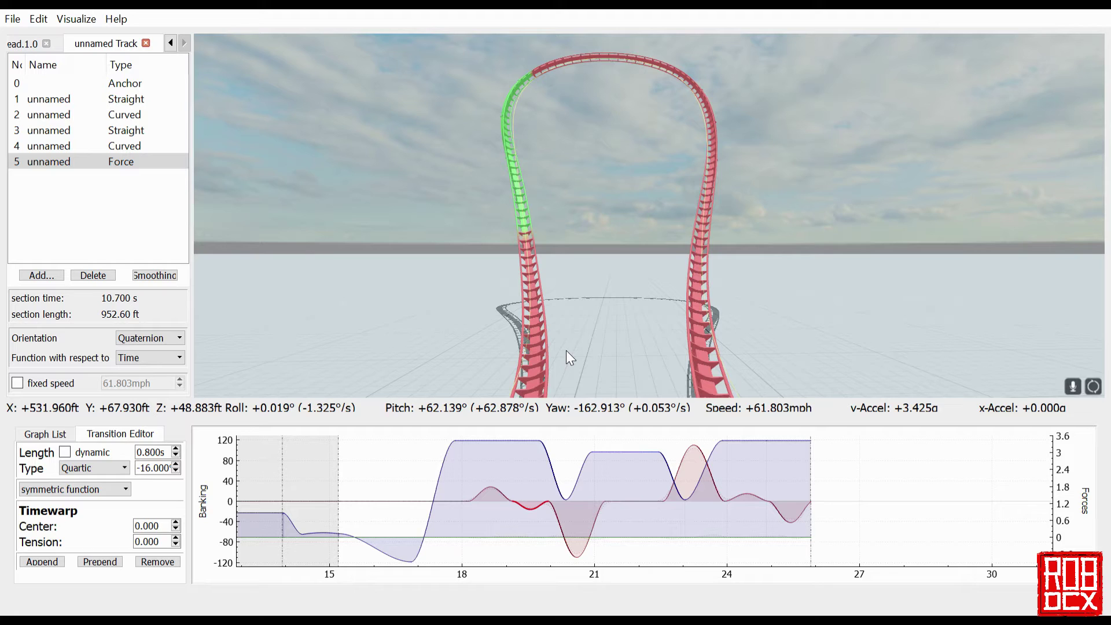
scroll(649, 502, "down", 1)
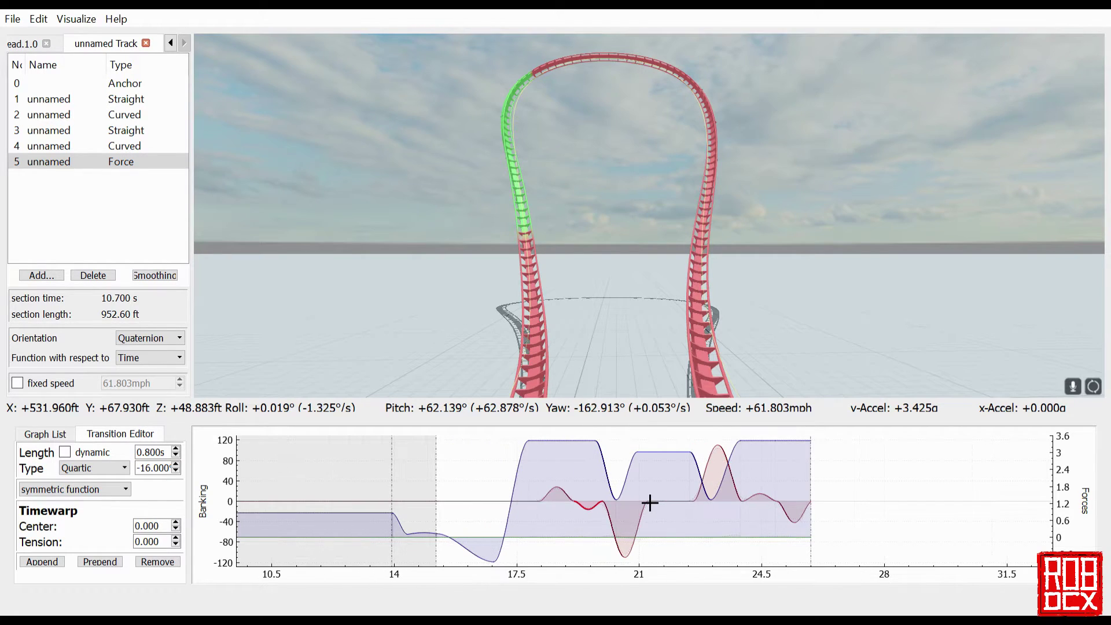
scroll(649, 503, "up", 2)
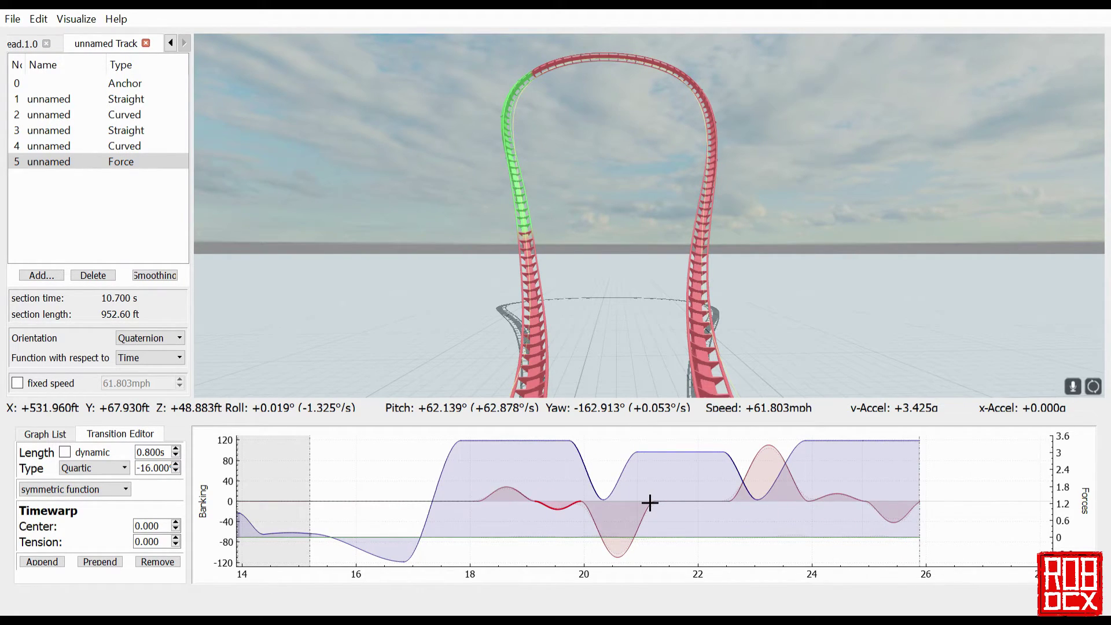
left_click(637, 475)
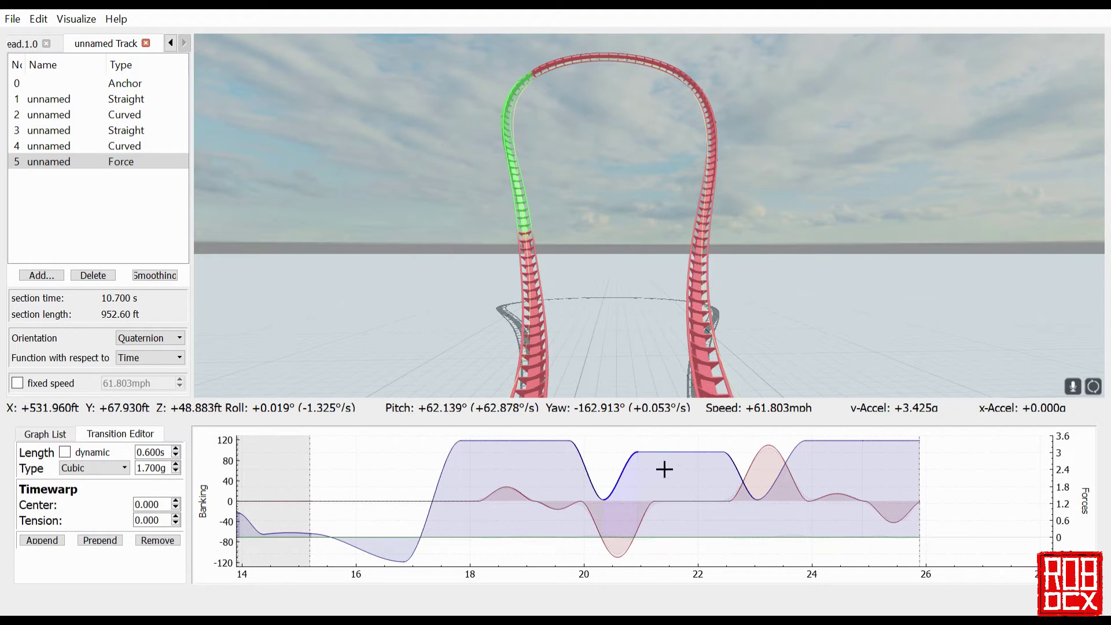
scroll(744, 467, "down", 1)
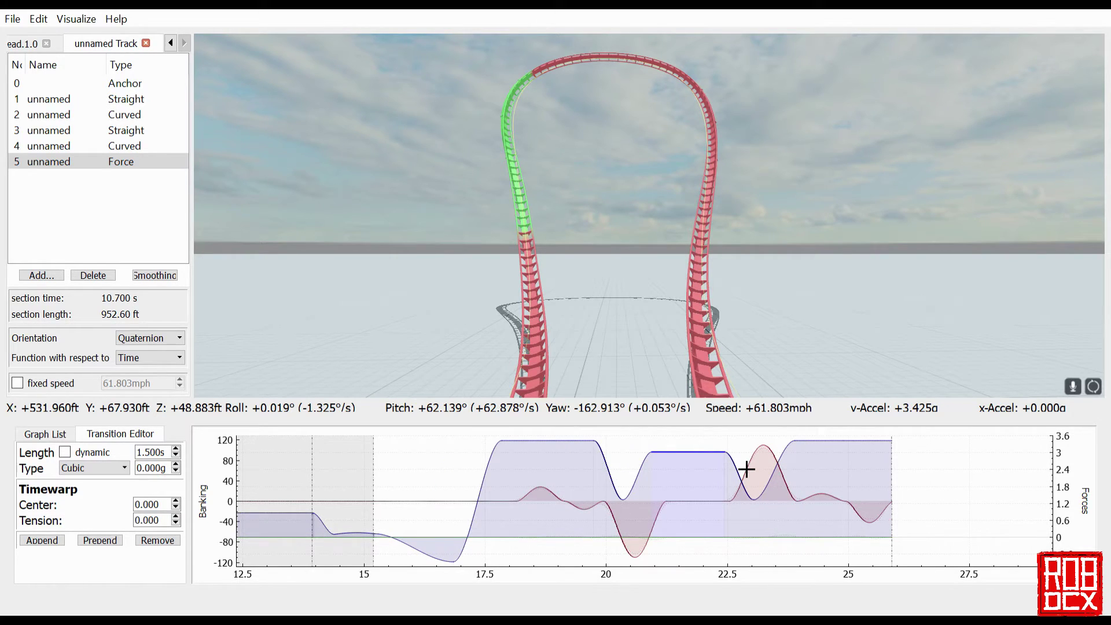
left_click(748, 489)
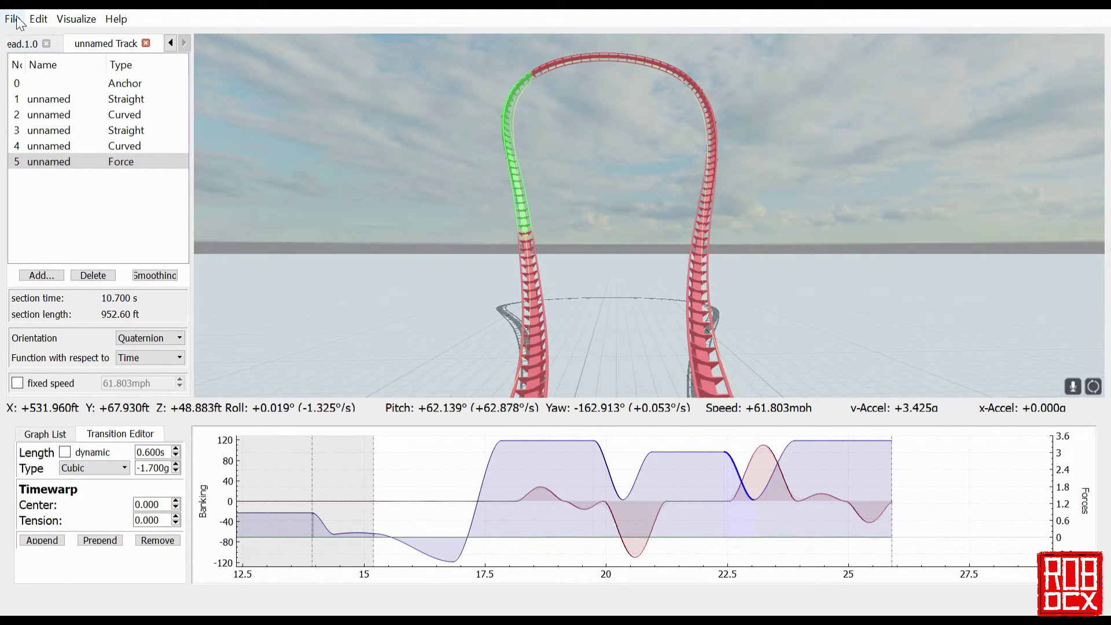
Step: Return to editing Hammerhead.1.0 and inspect the small roll transition across the top of its turn
left_click(26, 46)
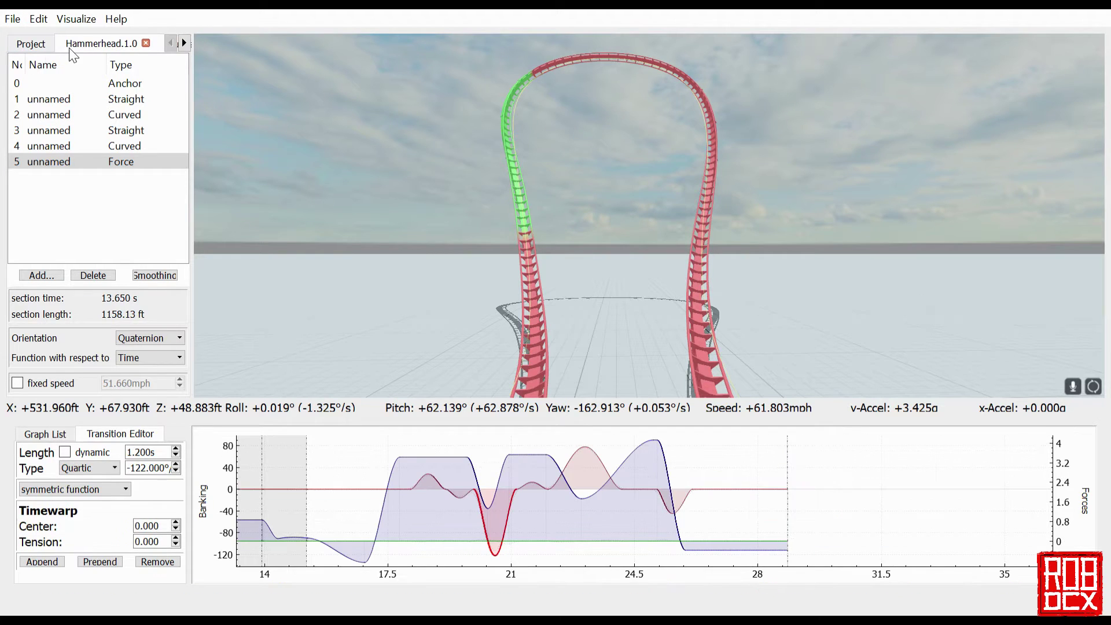
left_click(31, 45)
left_click(77, 176)
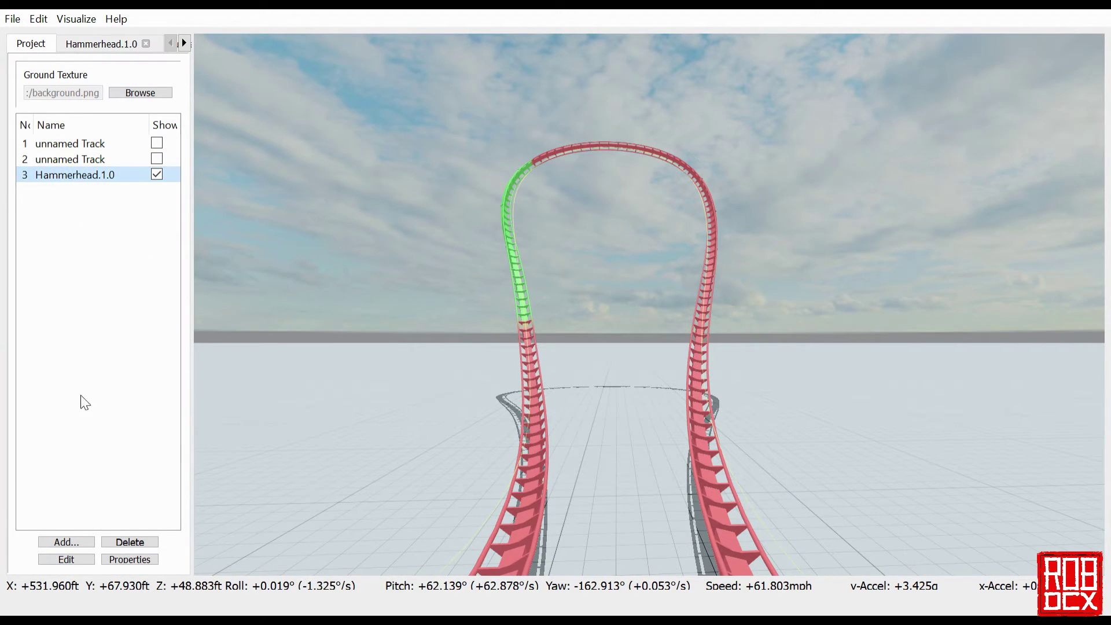
left_click(86, 561)
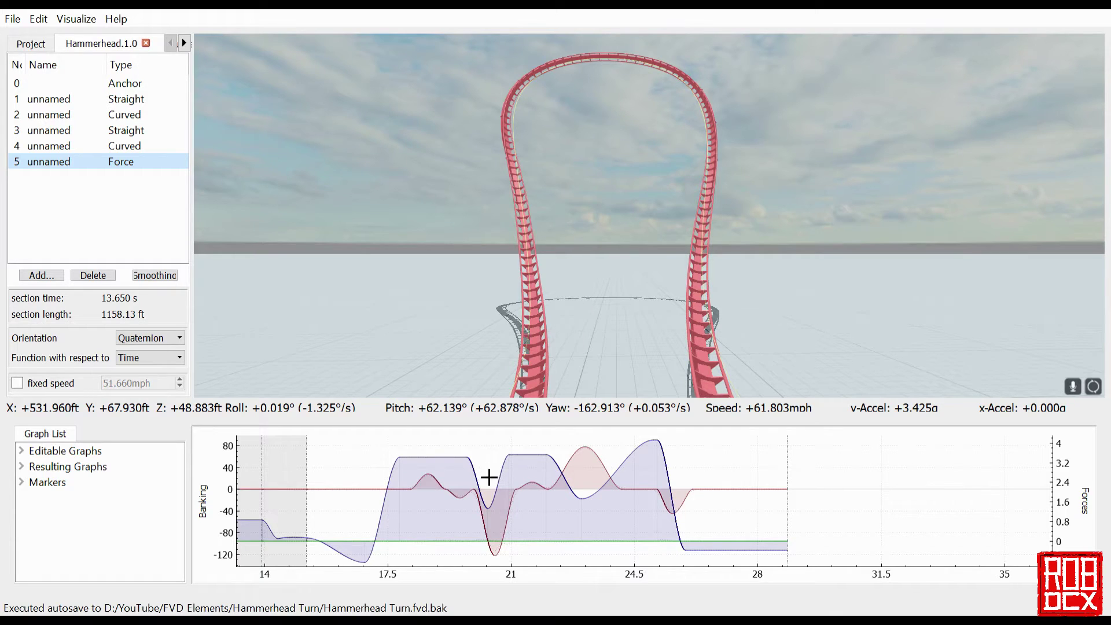
left_click(536, 498)
left_click(536, 497)
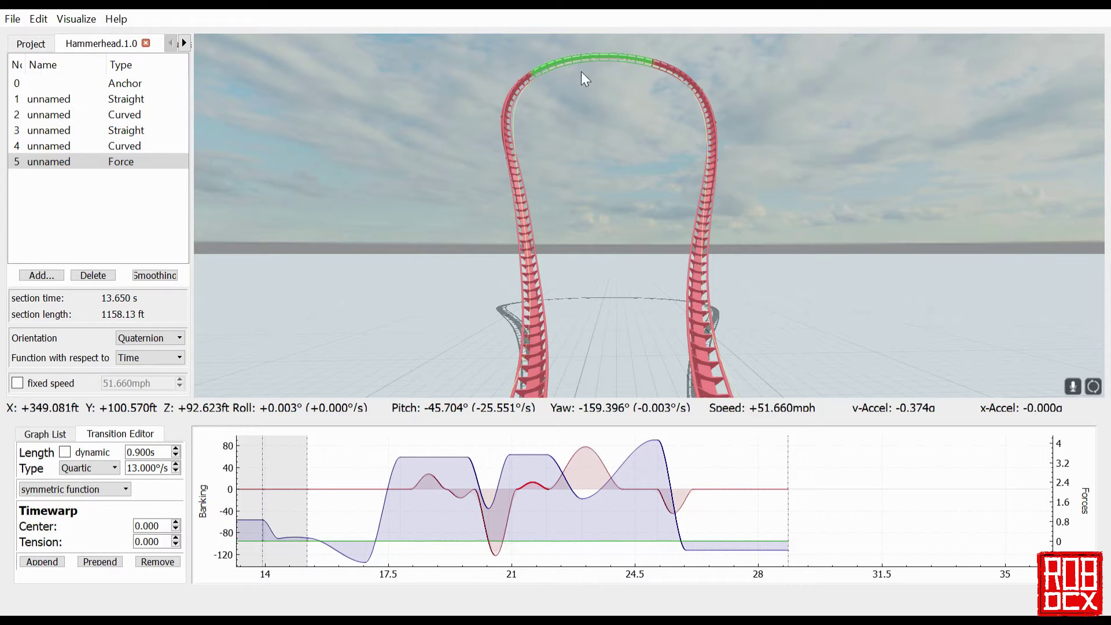
Step: View the whole turn from farther back and inspect the roll transitions leading out of it
left_click_drag(512, 267, 537, 267)
key("s")
key("d")
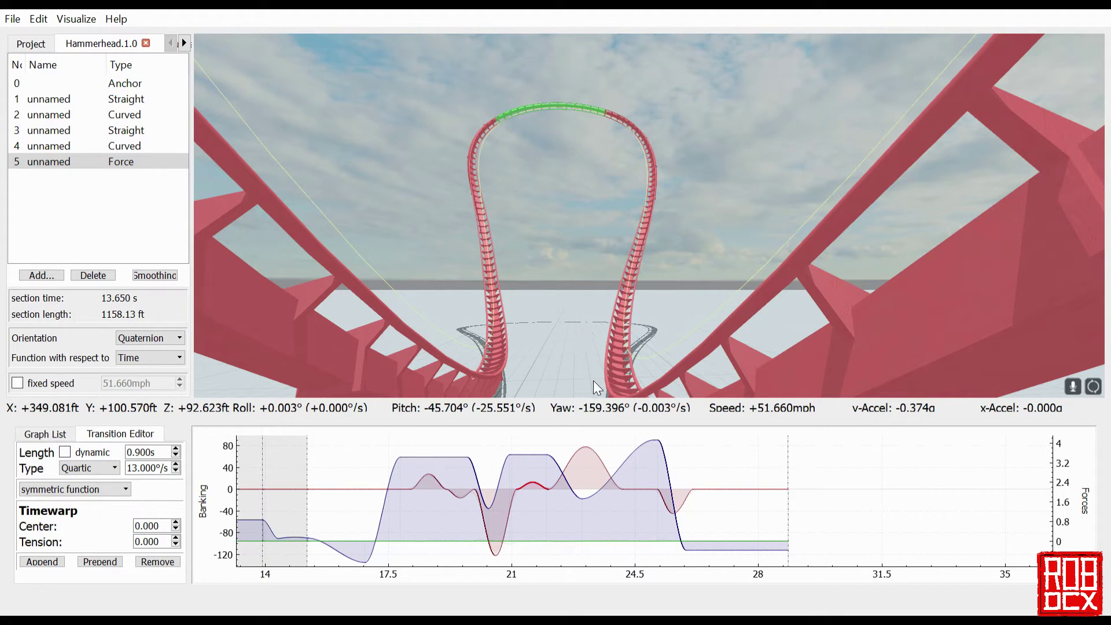
left_click(583, 473)
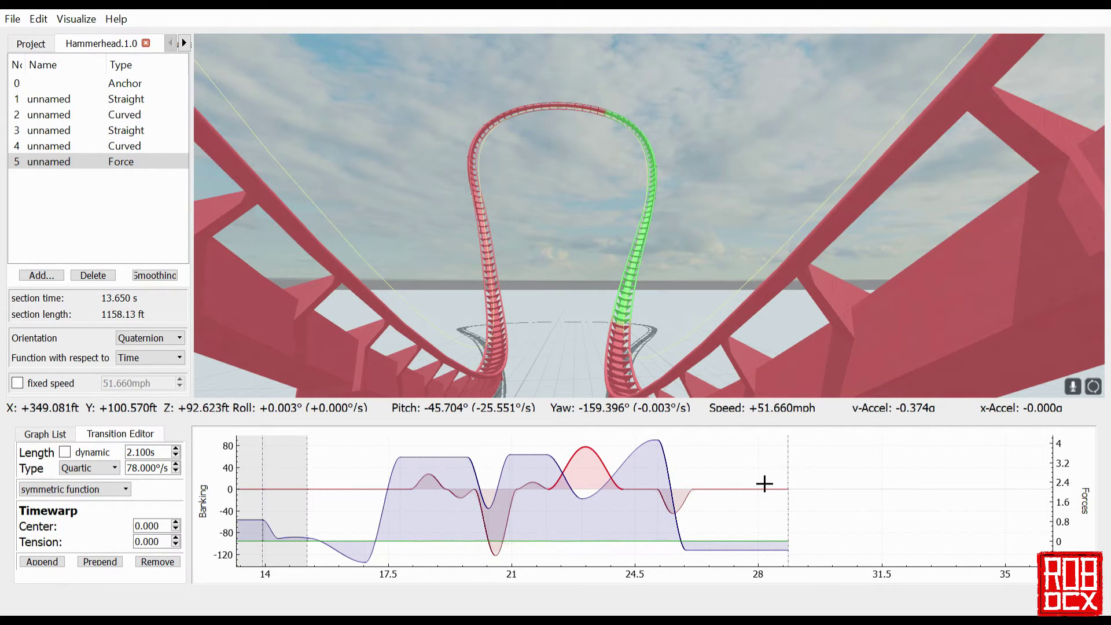
left_click(661, 504)
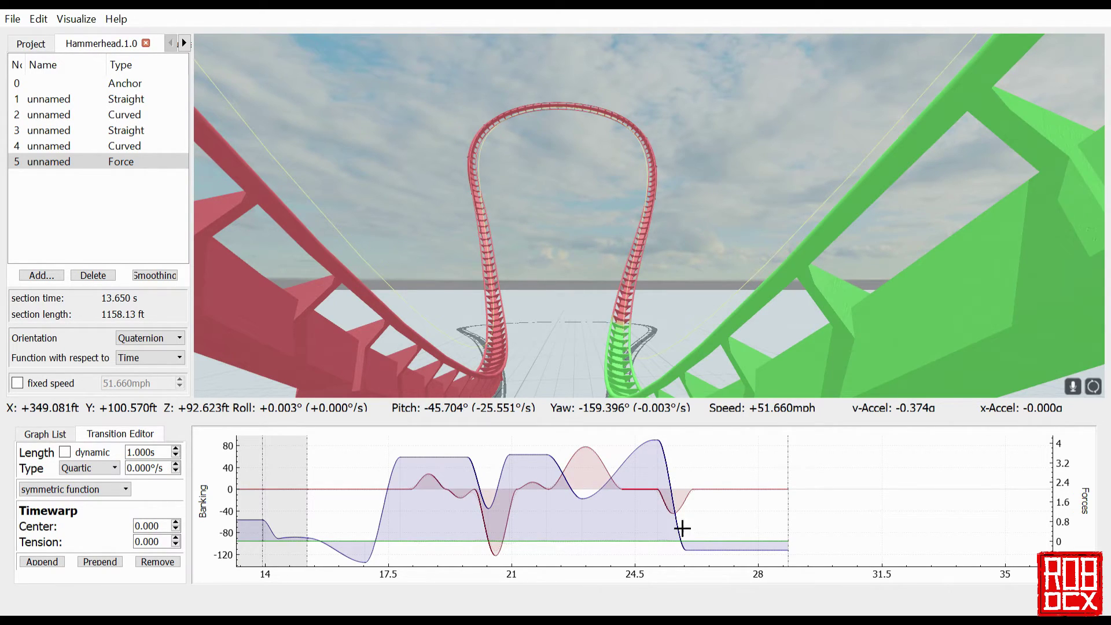
left_click(678, 512)
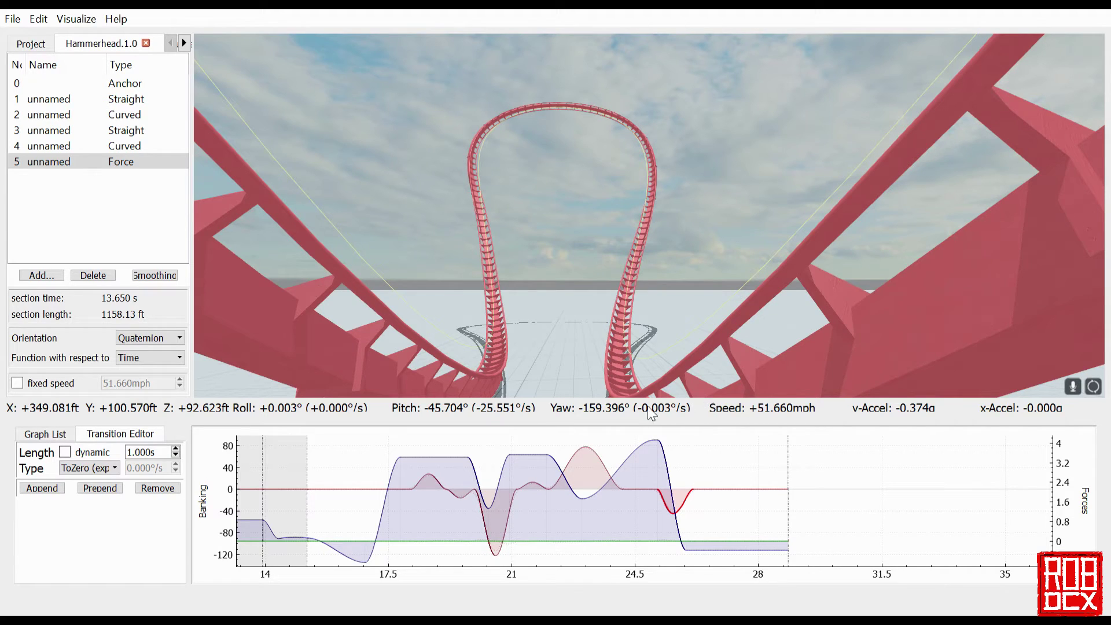
Step: Examine the force drop and the long force rise on the turn's exit, viewing the resulting track shape in 3D
left_click(580, 496)
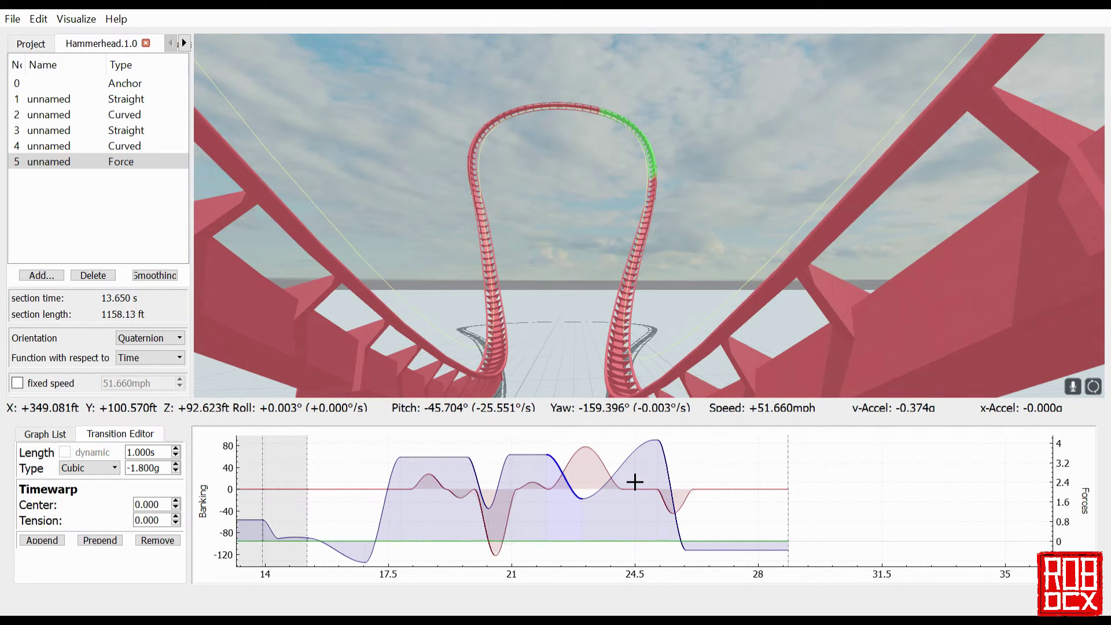
left_click(634, 482)
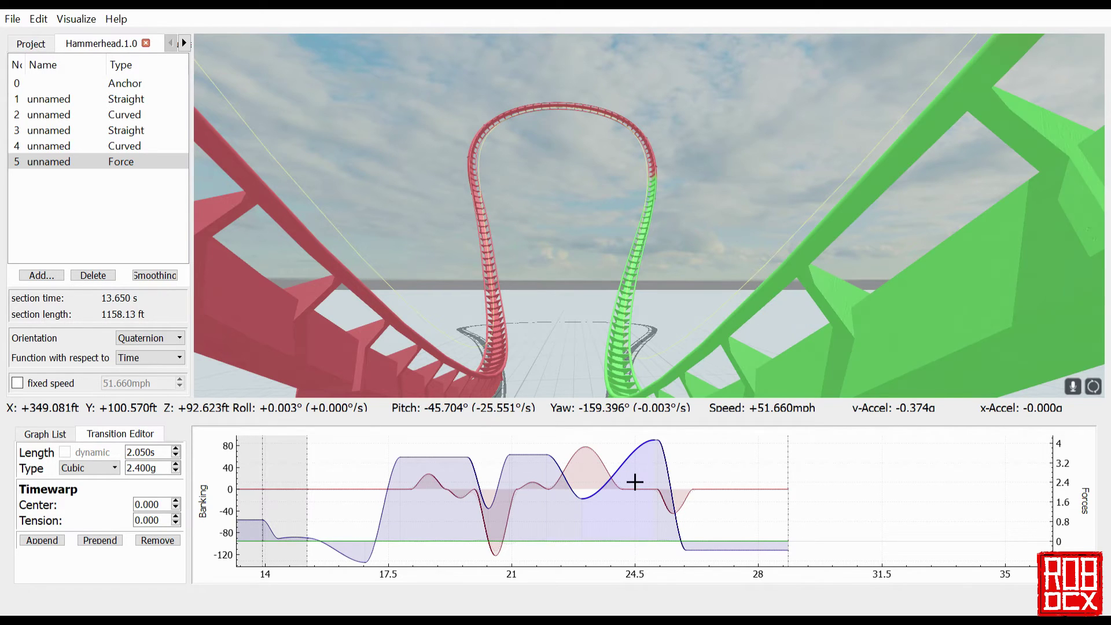
left_click(583, 499)
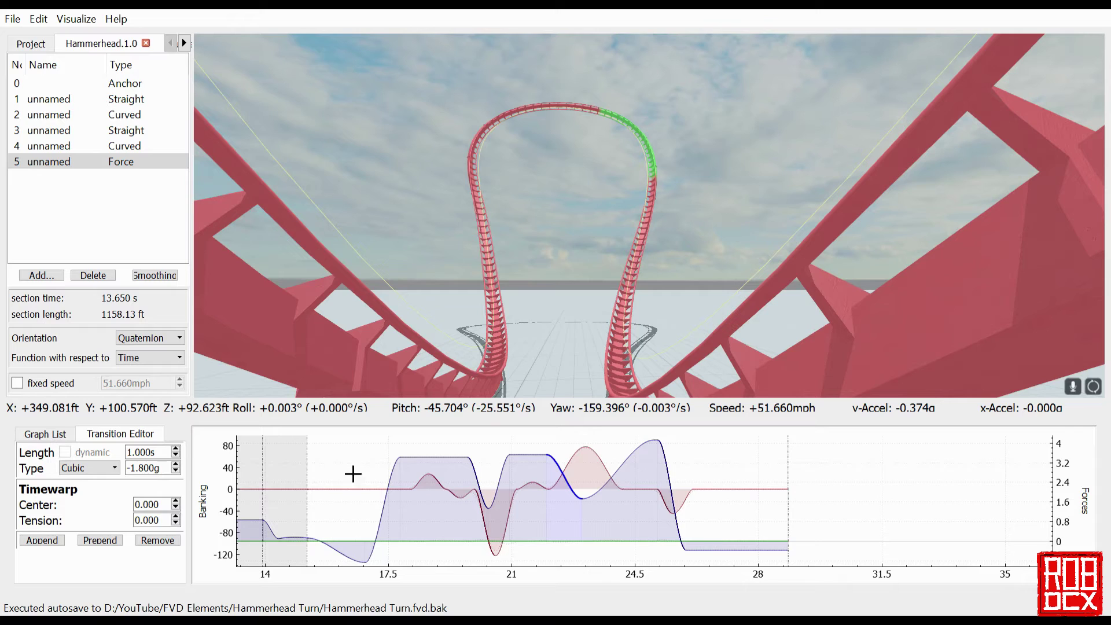
left_click(638, 476)
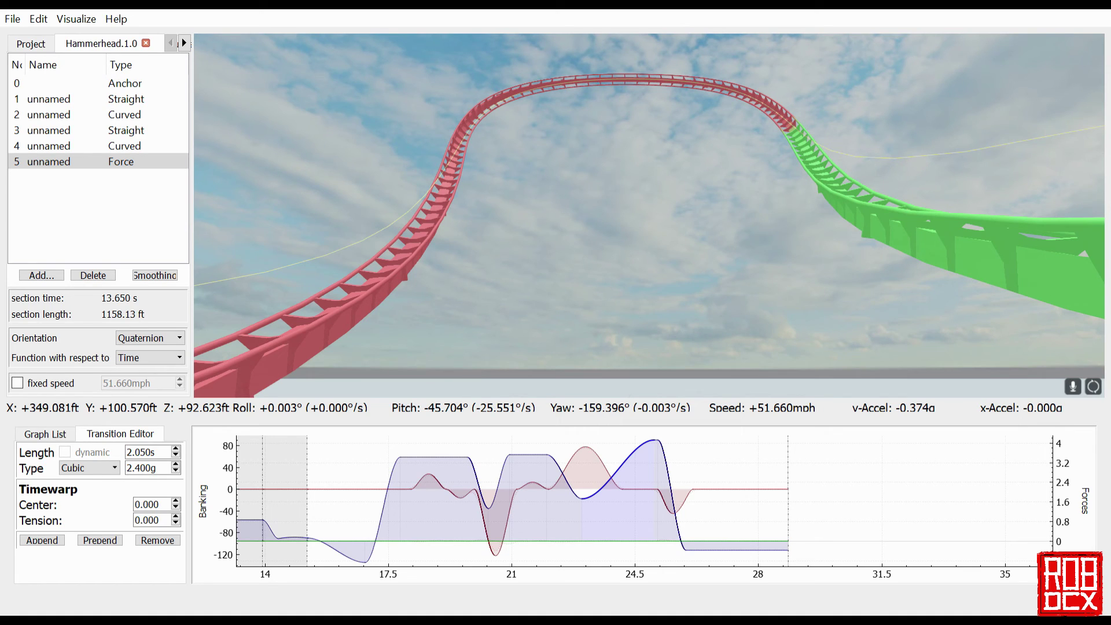
mouse_move(648, 216)
left_mouse_down()
mouse_move(648, 308)
mouse_move(628, 225)
mouse_move(636, 229)
left_mouse_up()
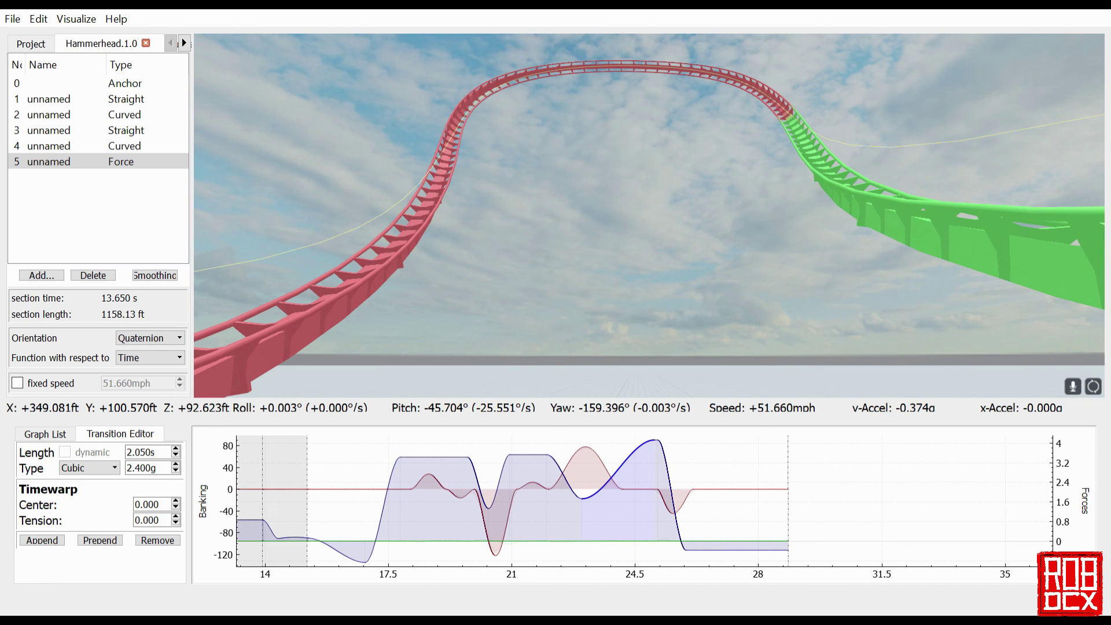
left_click_drag(634, 160, 601, 138)
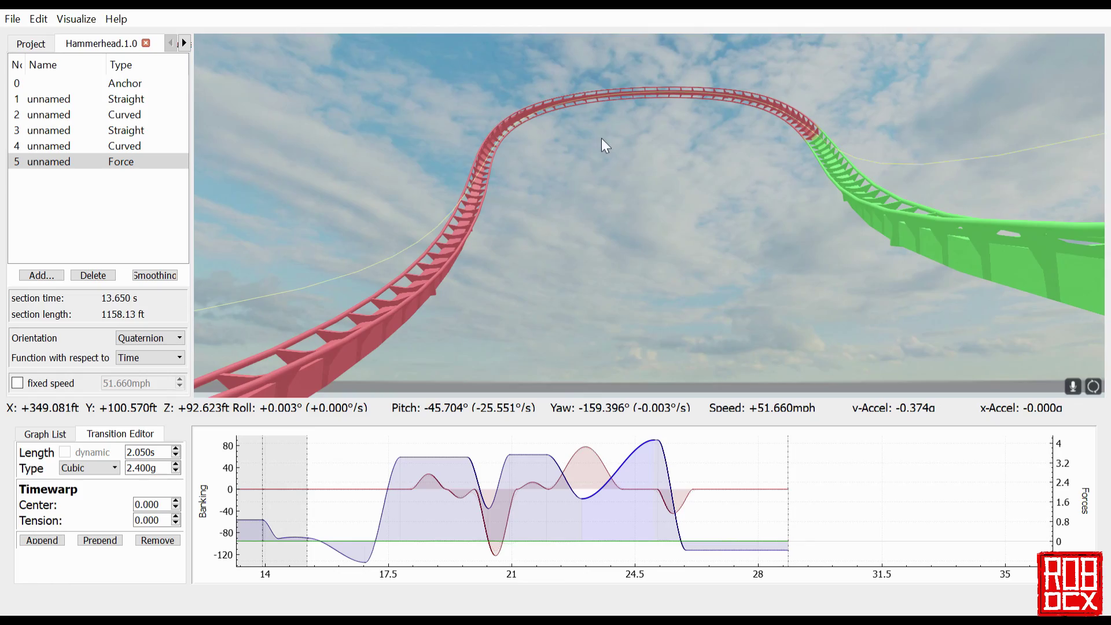